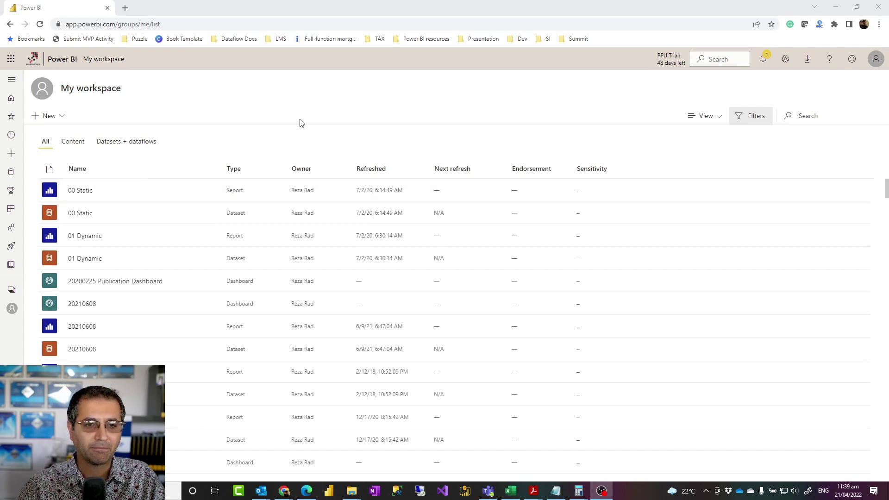
Step: Open the 00 Static report, showing SalesAmount by SalesTerritoryCountry with an 80.45M total
{"action": "left_click", "coordinate": [262, 106]}
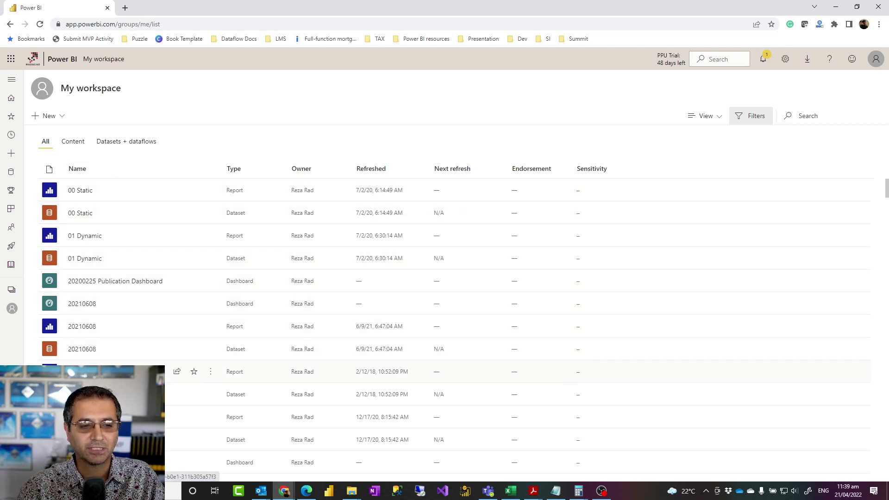
{"action": "left_click", "coordinate": [85, 192]}
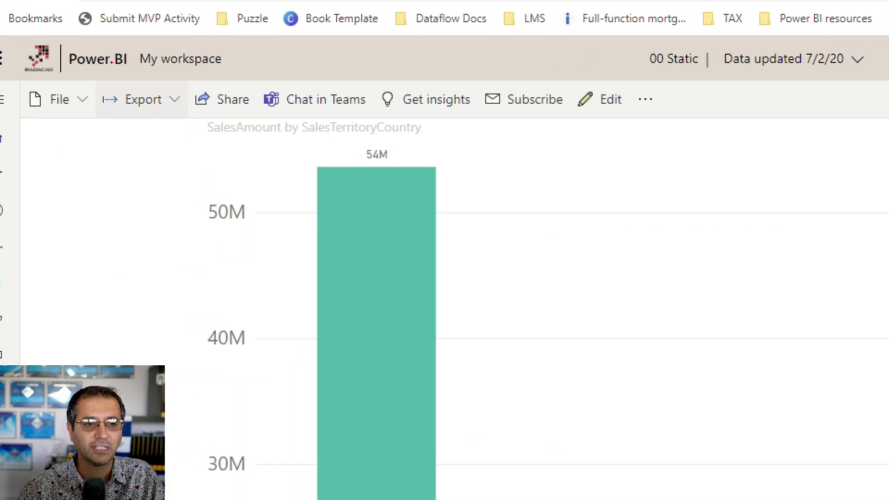
{"action": "left_click_drag", "start_coordinate": [476, 74], "coordinate": [575, 123]}
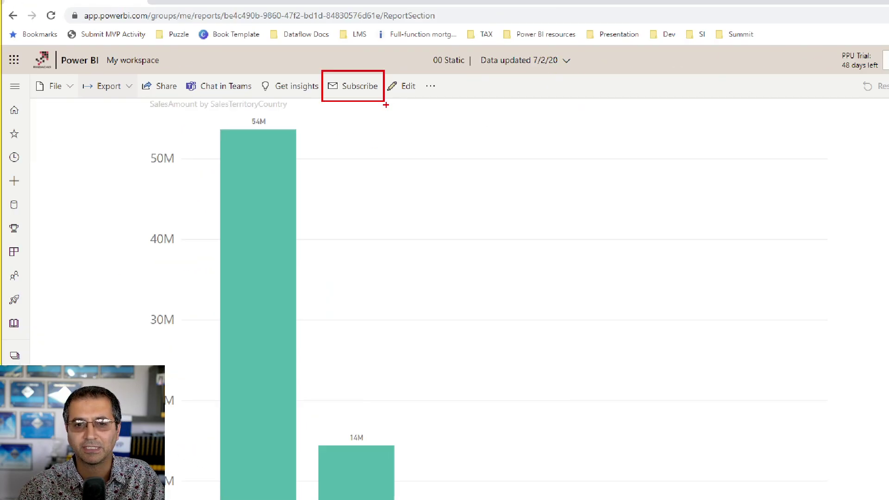
Step: Add a new email subscription for 00 Static, creating a Page 1 draft sent daily at 11:45 AM
{"action": "left_click", "coordinate": [361, 88]}
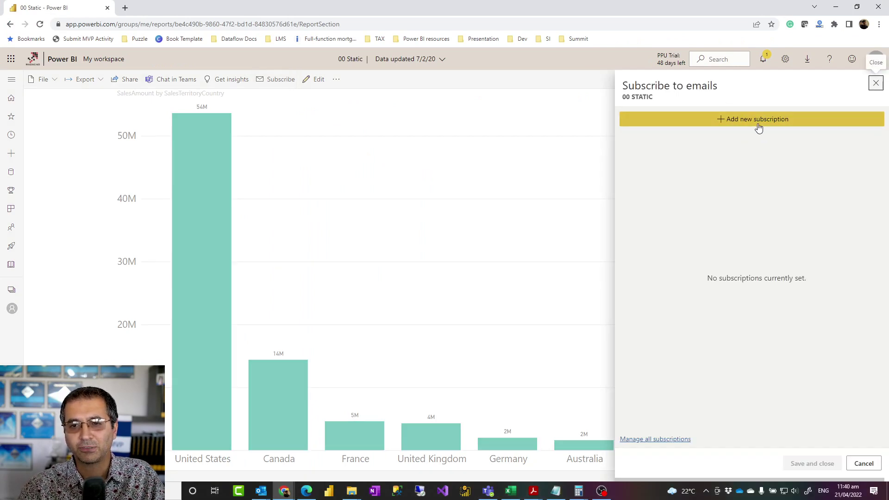
{"action": "left_click", "coordinate": [741, 120]}
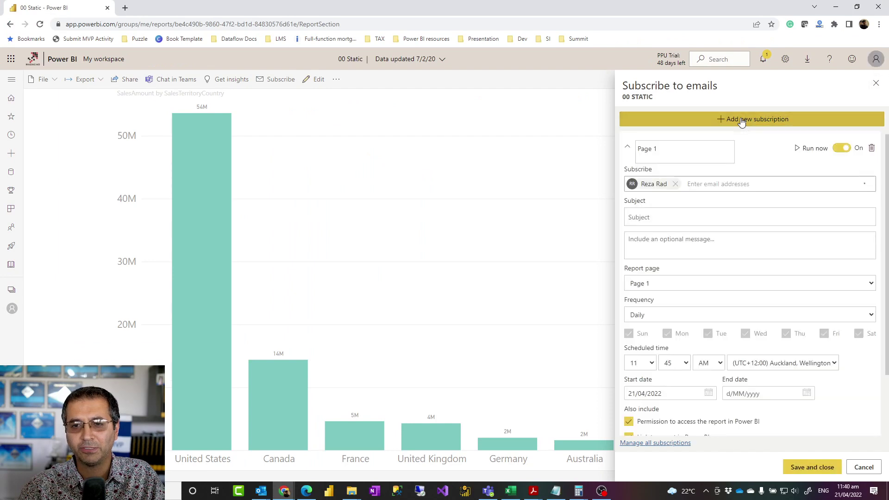
{"action": "scroll", "coordinate": [721, 273], "scroll_direction": "down", "scroll_amount": 2}
{"action": "scroll", "coordinate": [721, 264], "scroll_direction": "up", "scroll_amount": 2}
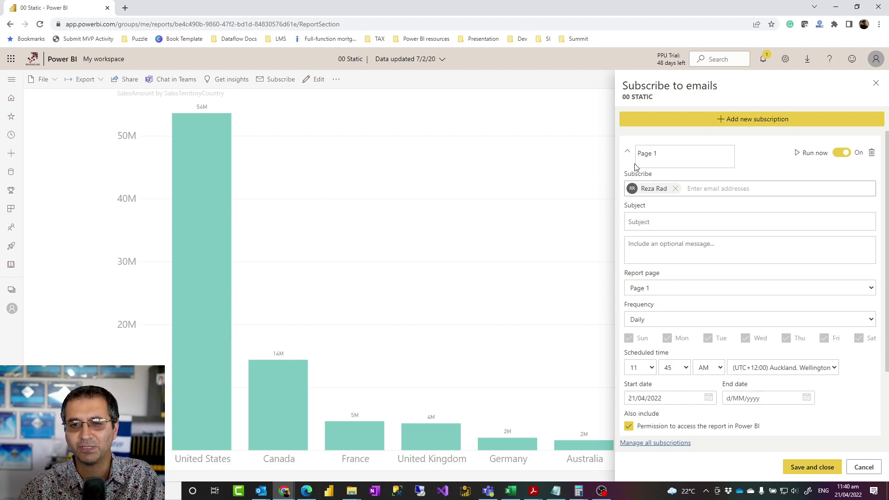
{"action": "left_click", "coordinate": [686, 152]}
Step: Add another recipient by entering their email address and choosing the suggested contact
{"action": "left_click", "coordinate": [694, 188]}
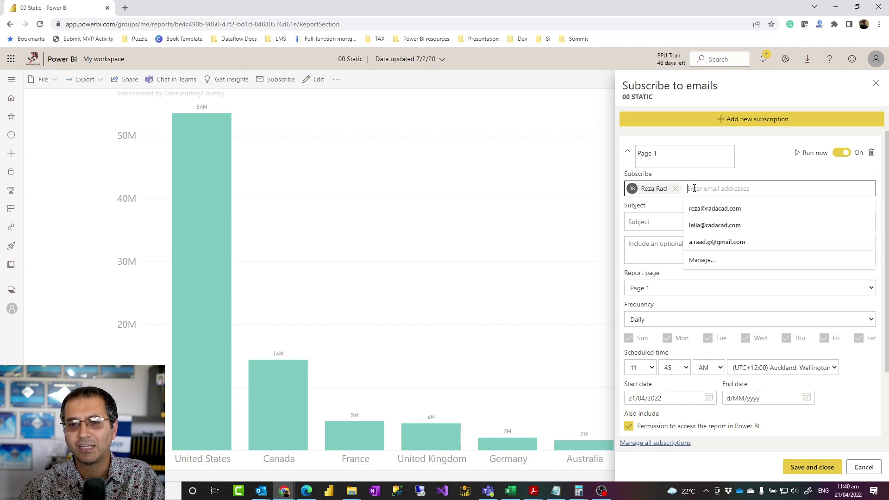
{"action": "left_click", "coordinate": [756, 171]}
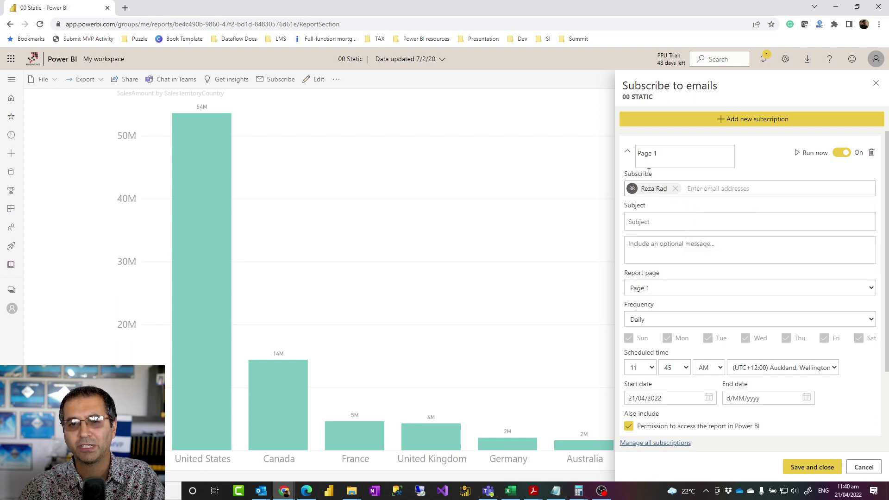
{"action": "left_click", "coordinate": [700, 189]}
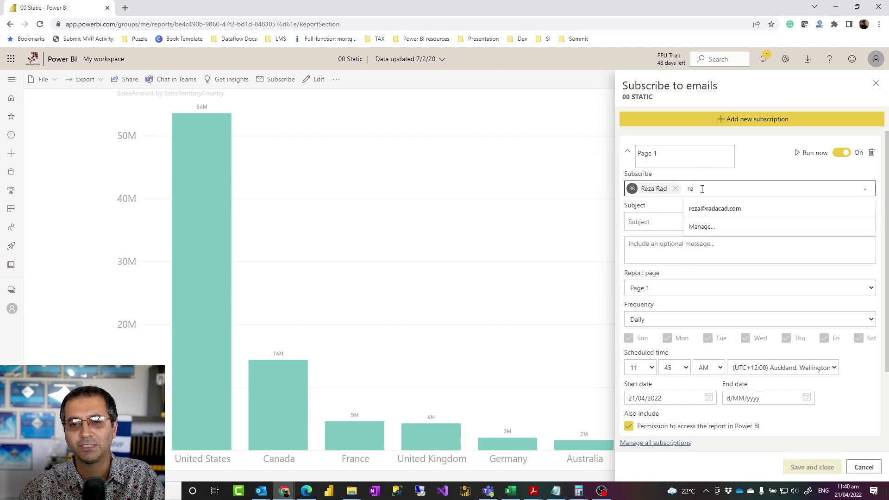
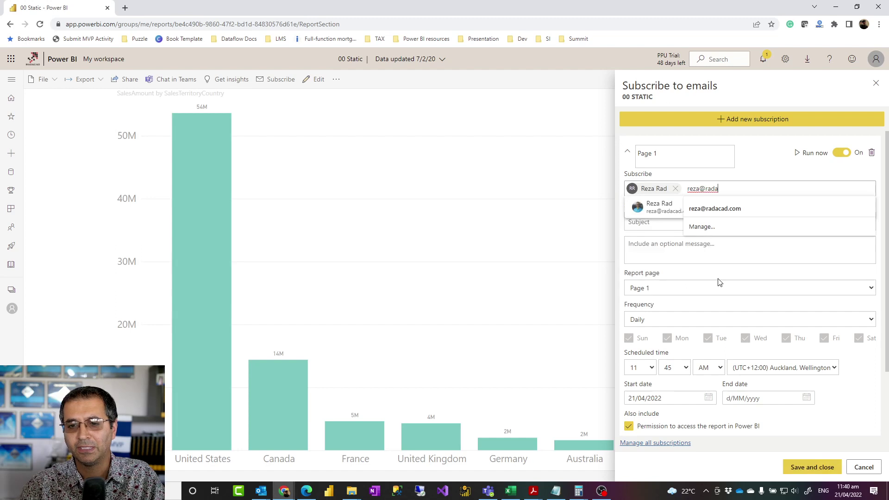
{"action": "left_click", "coordinate": [656, 205]}
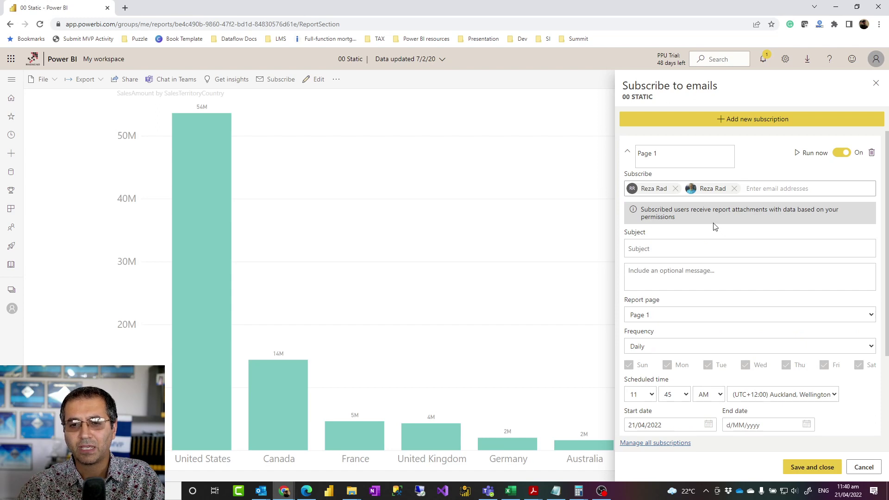
{"action": "scroll", "coordinate": [707, 229], "scroll_direction": "down", "scroll_amount": 3}
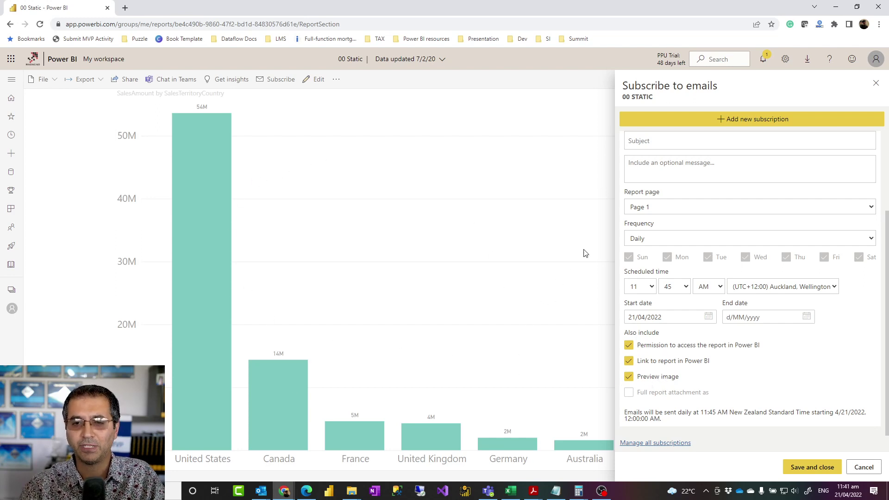
Step: Keep Page 1 as the report page sent in the subscription email
{"action": "scroll", "coordinate": [740, 183], "scroll_direction": "up", "scroll_amount": 2}
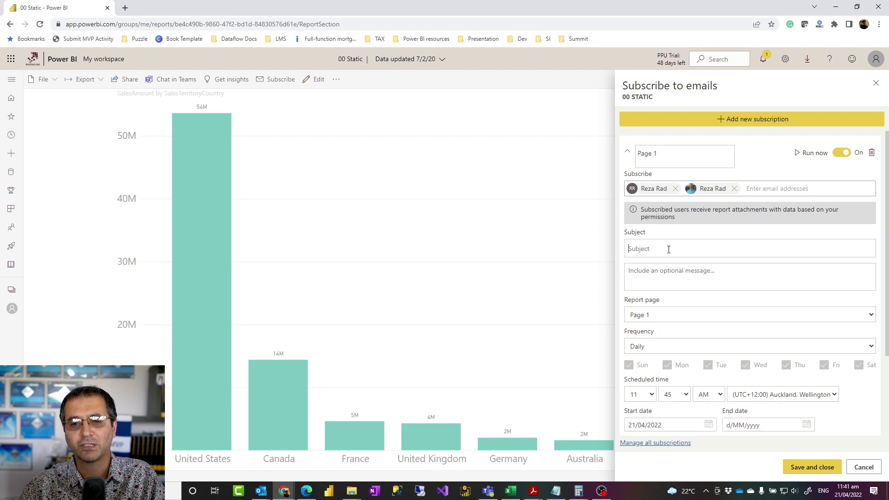
{"action": "scroll", "coordinate": [668, 267], "scroll_direction": "down", "scroll_amount": 1}
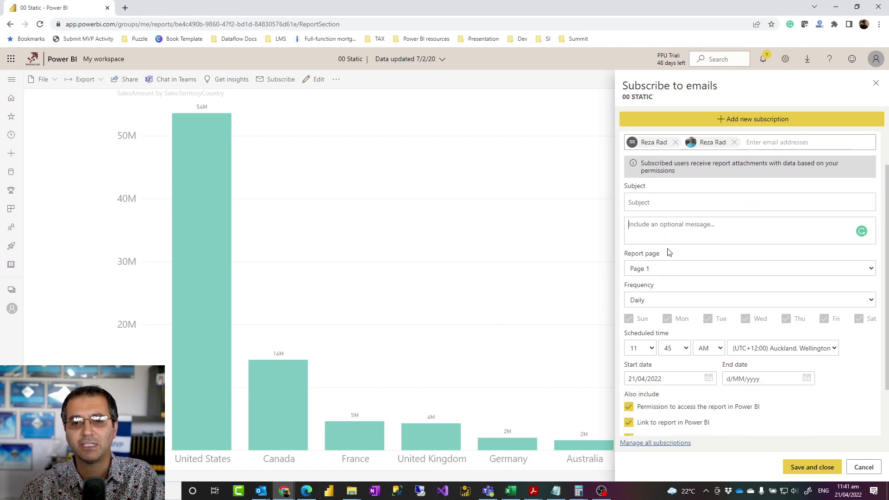
{"action": "left_click", "coordinate": [657, 270]}
{"action": "left_click", "coordinate": [657, 278]}
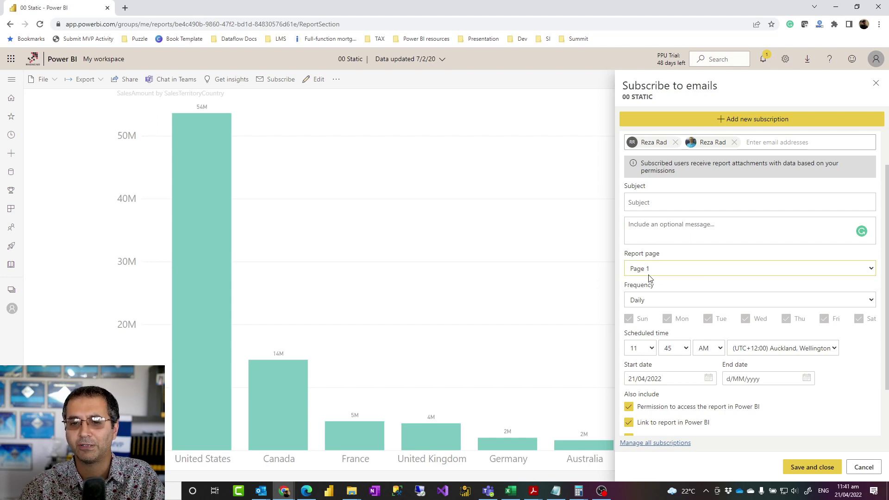
{"action": "scroll", "coordinate": [648, 278], "scroll_direction": "down", "scroll_amount": 1}
Step: Set the subscription frequency to Weekly after trying Hourly
{"action": "left_click", "coordinate": [652, 255]}
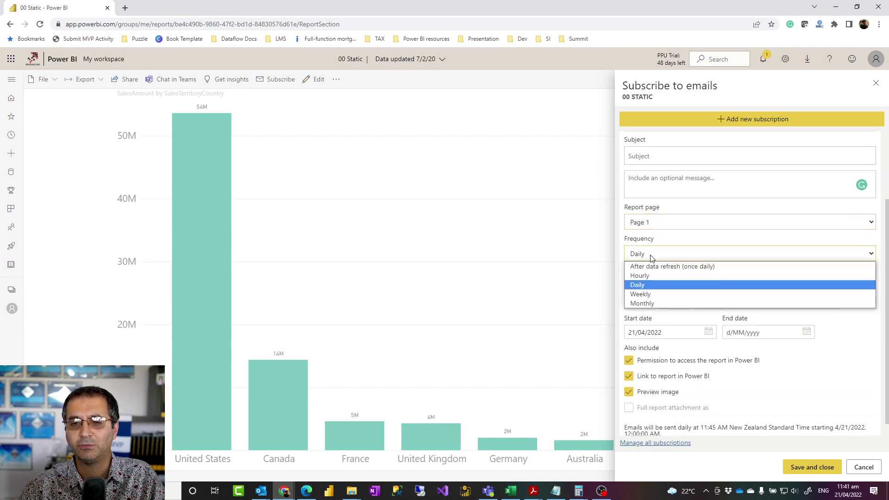
{"action": "left_click", "coordinate": [642, 296]}
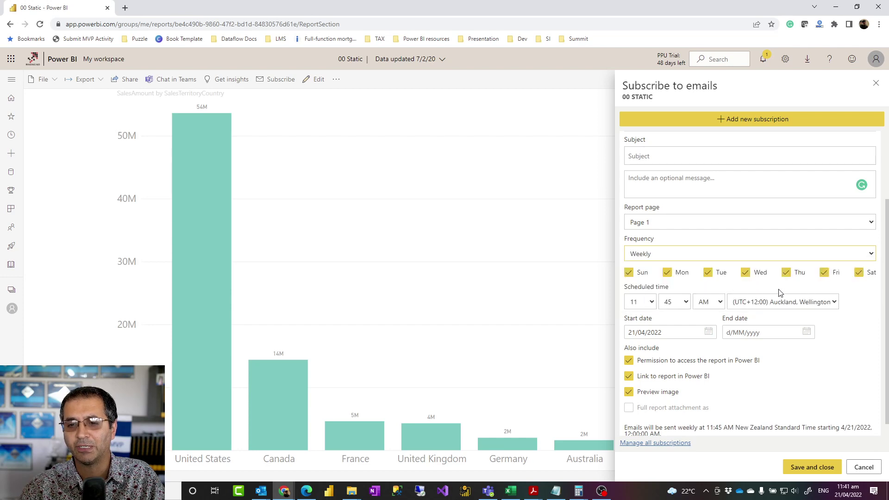
{"action": "left_click", "coordinate": [664, 255]}
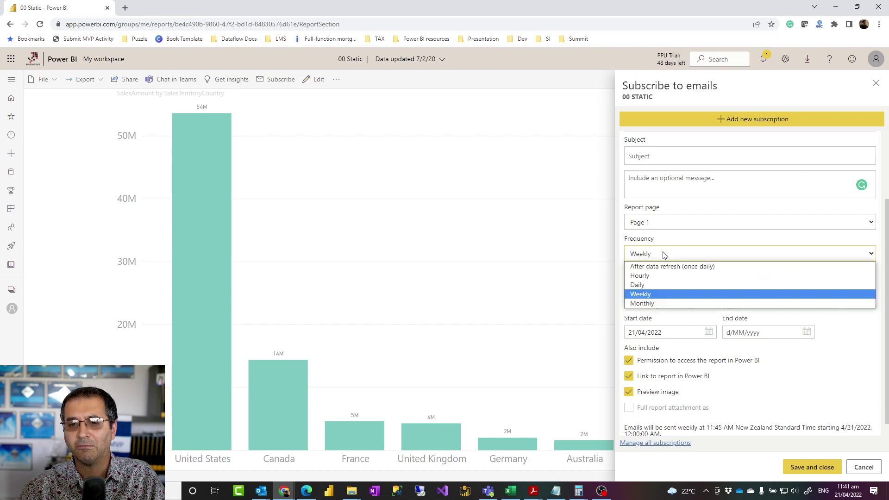
{"action": "left_click", "coordinate": [646, 276]}
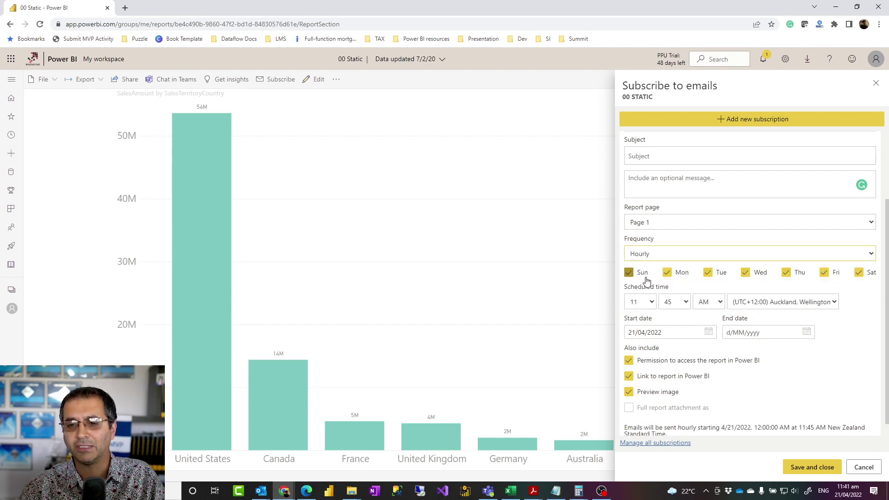
{"action": "left_click", "coordinate": [664, 256]}
{"action": "left_click", "coordinate": [647, 296]}
{"action": "left_click", "coordinate": [663, 254]}
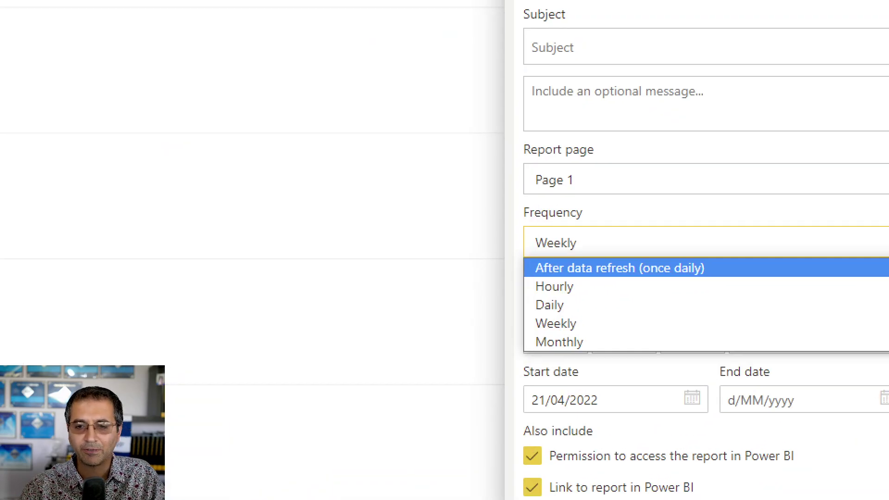
{"action": "mouse_move", "coordinate": [522, 255]}
{"action": "left_mouse_down"}
{"action": "mouse_move", "coordinate": [694, 256]}
{"action": "mouse_move", "coordinate": [730, 279]}
{"action": "left_mouse_up"}
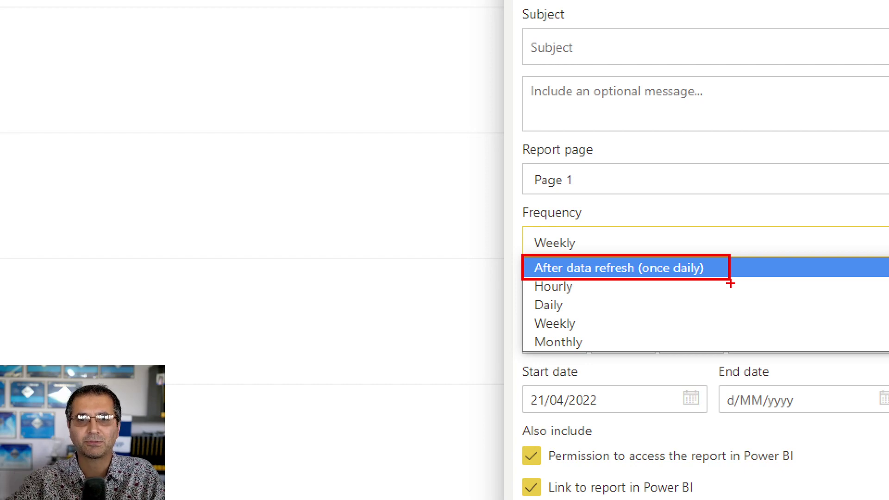
{"action": "key", "text": "Escape"}
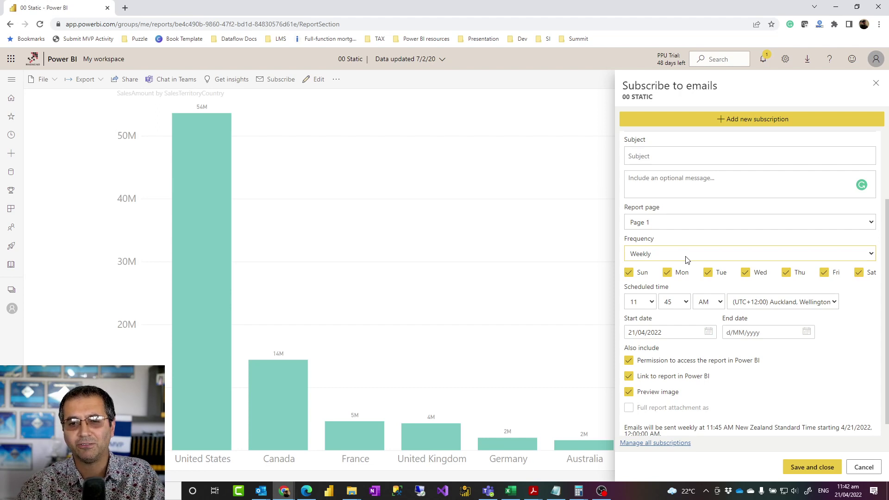
Step: Cancel the subscription without saving and return to My workspace
{"action": "scroll", "coordinate": [666, 271], "scroll_direction": "down", "scroll_amount": 1}
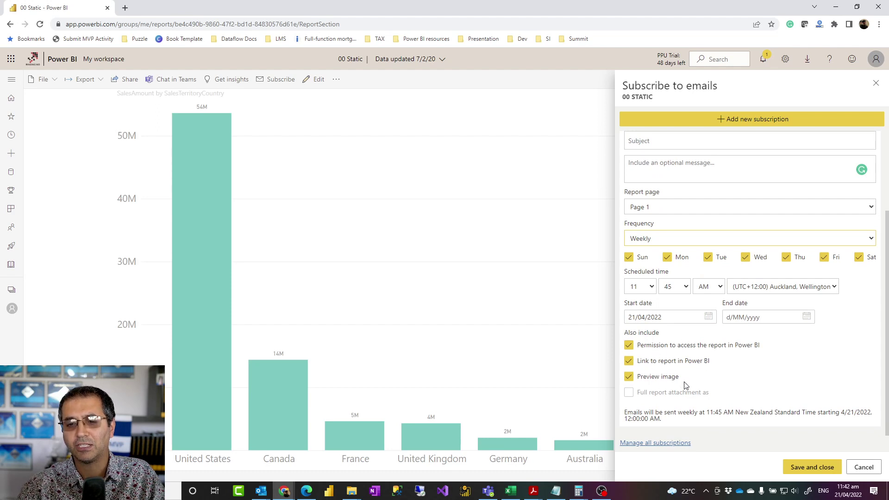
{"action": "left_click", "coordinate": [864, 468]}
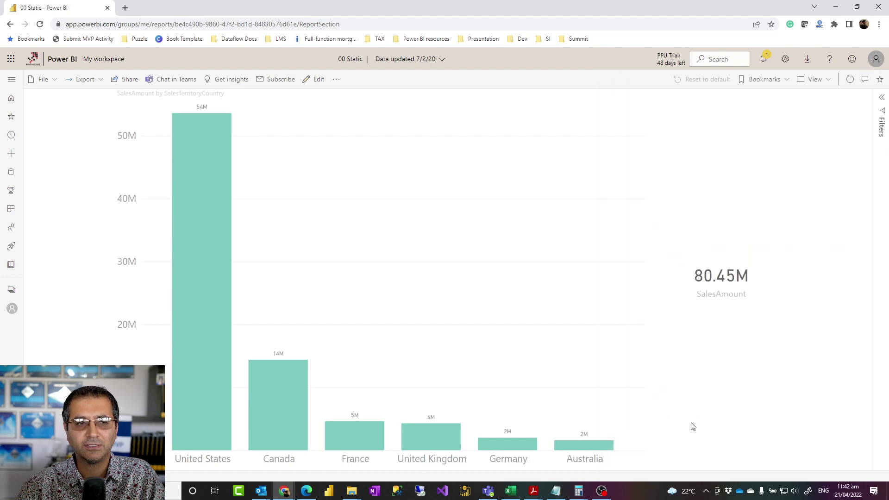
{"action": "left_click", "coordinate": [11, 308]}
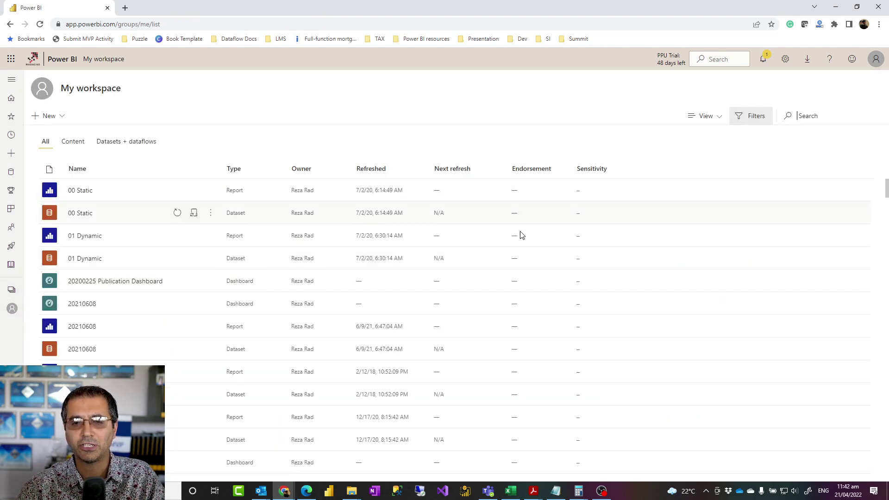
Step: Bring the Outlook subscription email window forward and widen it
{"action": "mouse_move", "coordinate": [262, 497]}
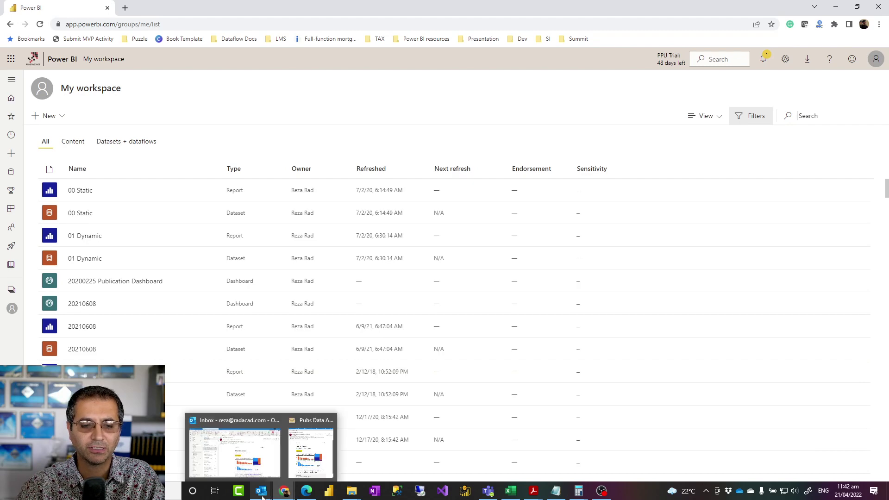
{"action": "left_click", "coordinate": [311, 451]}
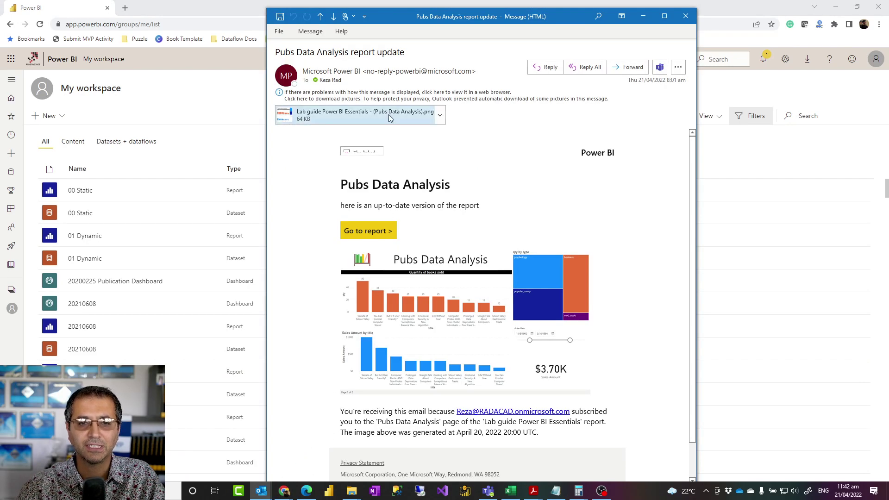
{"action": "left_click_drag", "start_coordinate": [266, 142], "coordinate": [141, 149]}
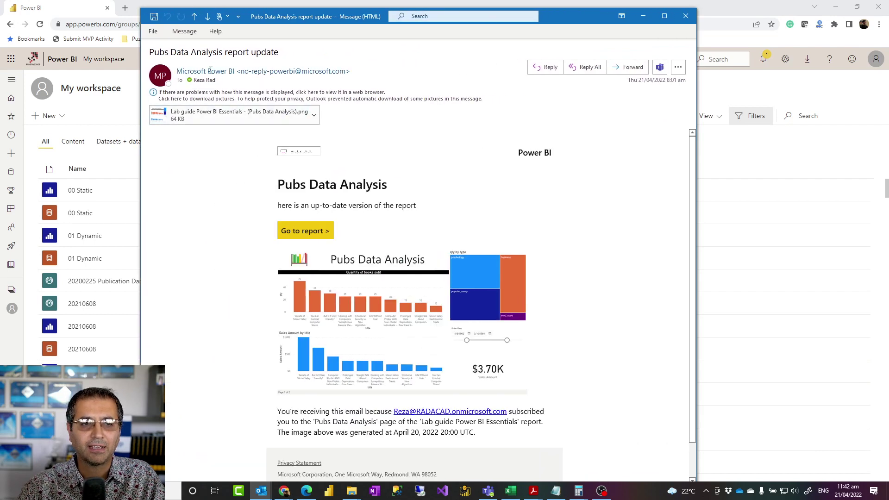
Step: Review the email's subject, its up-to-date report note and the Go to report link
{"action": "triple_click", "coordinate": [279, 52]}
{"action": "left_click", "coordinate": [250, 53]}
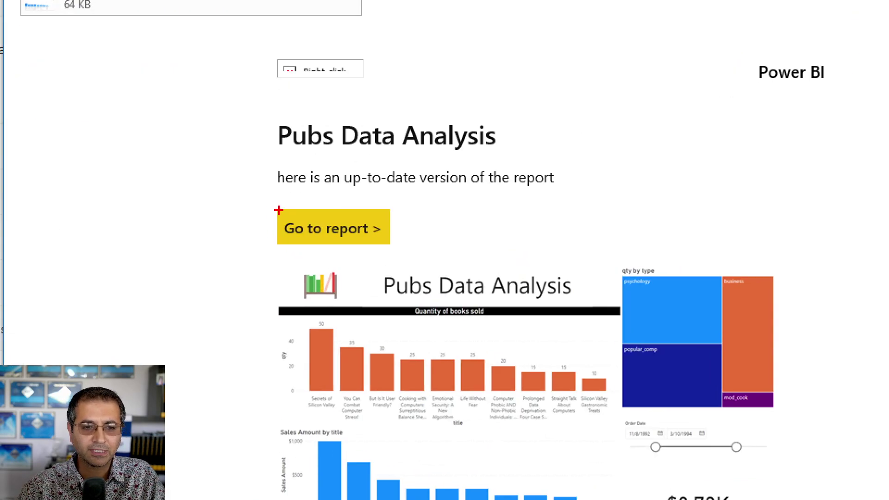
{"action": "mouse_move", "coordinate": [268, 200]}
{"action": "left_mouse_down"}
{"action": "mouse_move", "coordinate": [415, 260]}
{"action": "mouse_move", "coordinate": [396, 253]}
{"action": "left_mouse_up"}
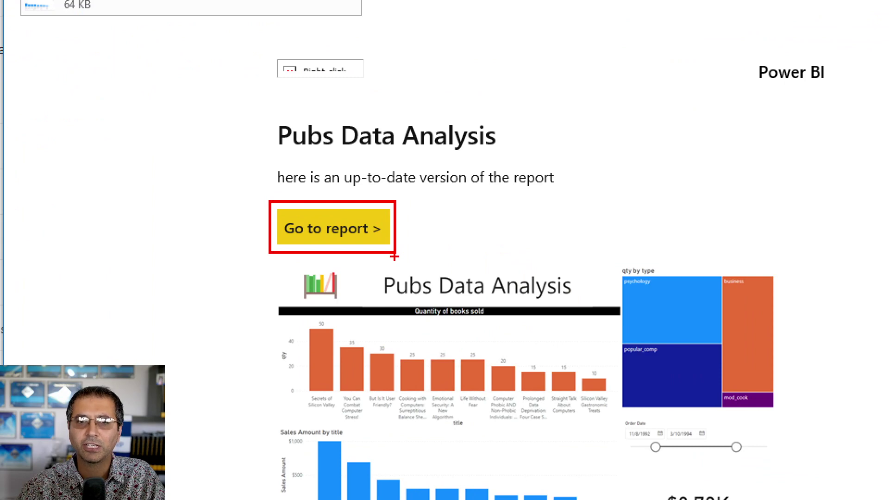
{"action": "mouse_move", "coordinate": [260, 158]}
{"action": "left_mouse_down"}
{"action": "mouse_move", "coordinate": [579, 211]}
{"action": "mouse_move", "coordinate": [576, 199]}
{"action": "left_mouse_up"}
{"action": "key", "text": "Escape"}
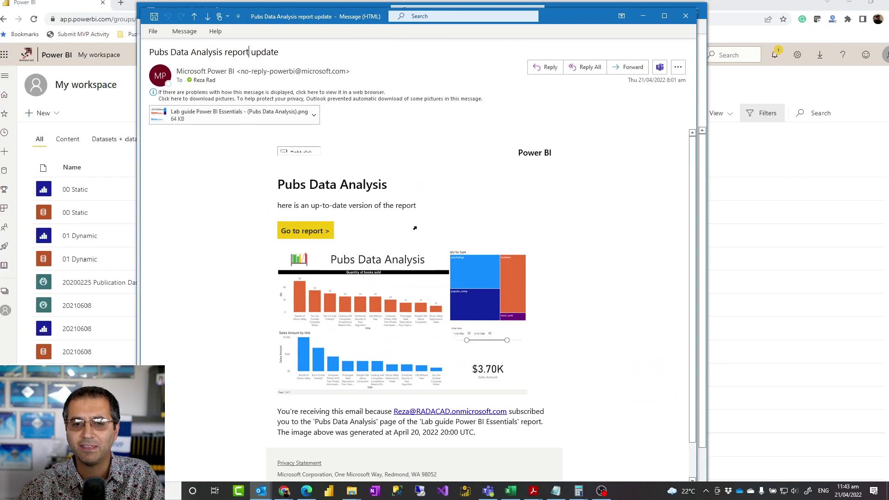
{"action": "scroll", "coordinate": [314, 370], "scroll_direction": "down", "scroll_amount": 2}
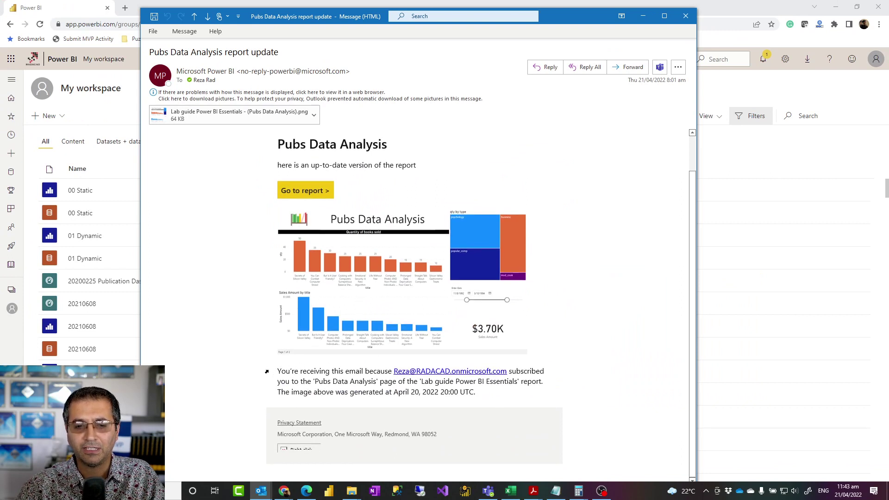
{"action": "scroll", "coordinate": [468, 215], "scroll_direction": "up", "scroll_amount": 1}
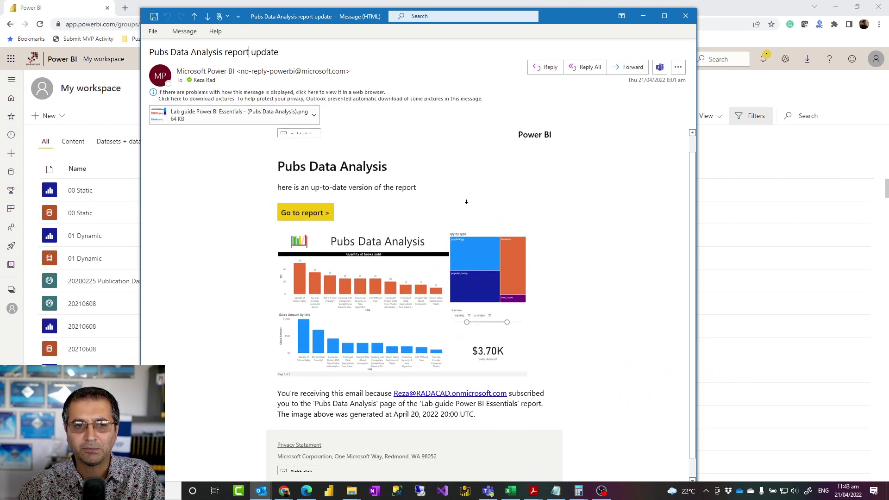
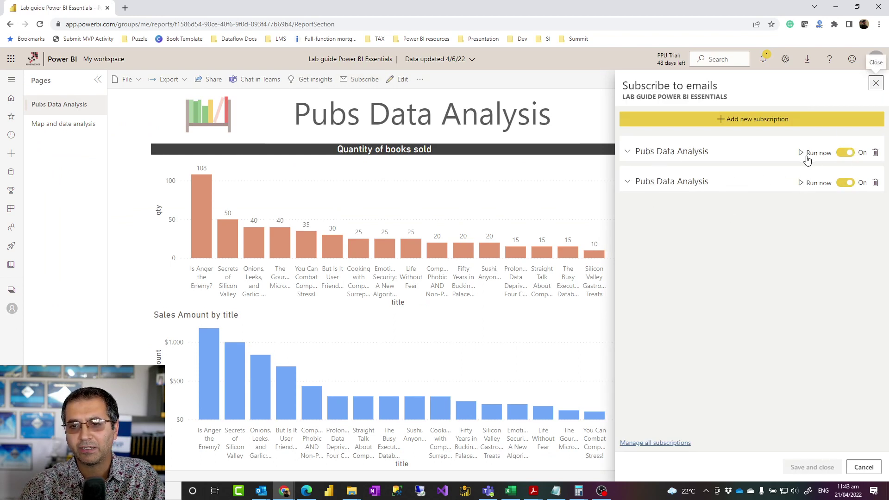
Step: Append 'developers' to the first subscription's name and save it
{"action": "left_click", "coordinate": [628, 153]}
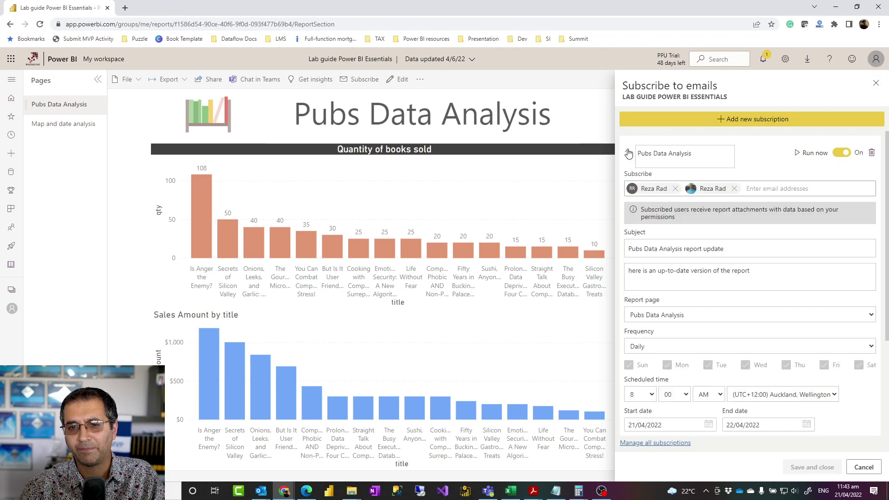
{"action": "left_click", "coordinate": [627, 153]}
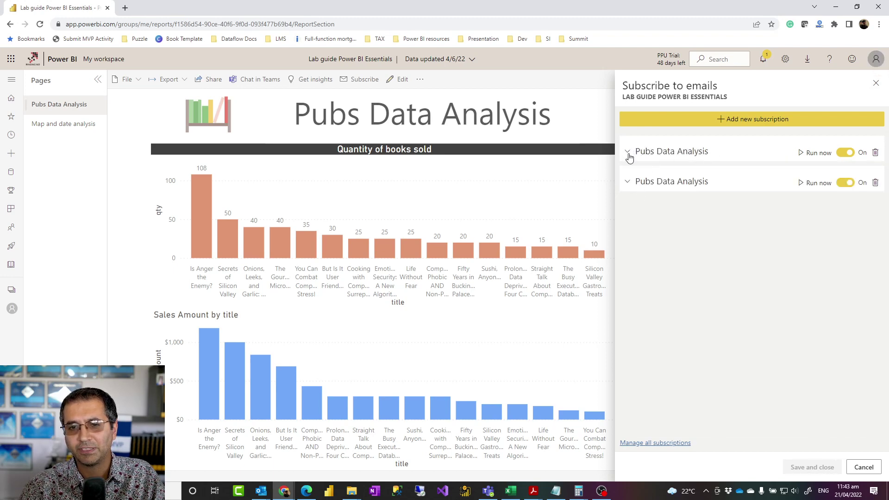
{"action": "left_click", "coordinate": [628, 152]}
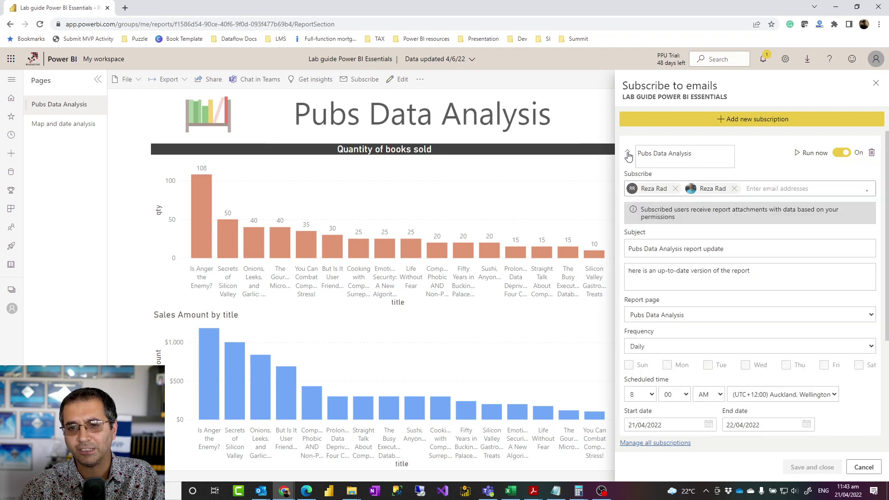
{"action": "left_click", "coordinate": [712, 158]}
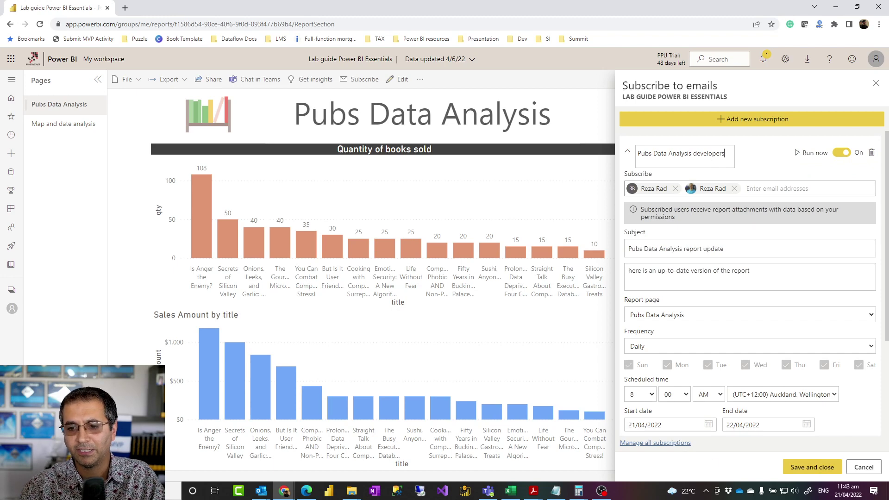
{"action": "type", "text": "developers"}
{"action": "left_click", "coordinate": [812, 467]}
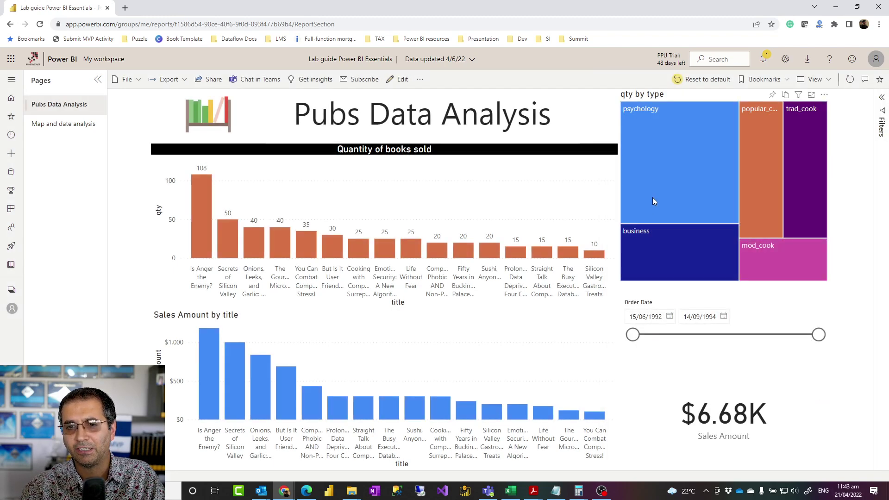
Step: Rename the second subscription to 'Pubs Data Analysis end-user' and save it
{"action": "left_click", "coordinate": [359, 80]}
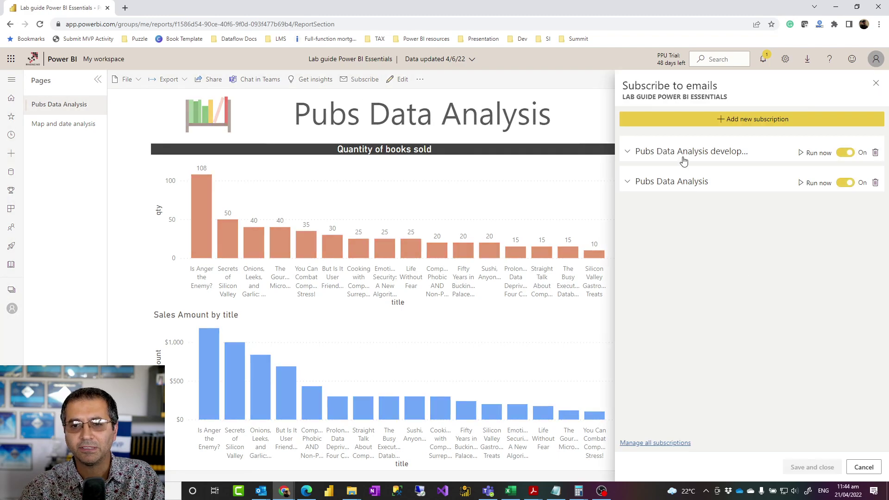
{"action": "left_click", "coordinate": [639, 184]}
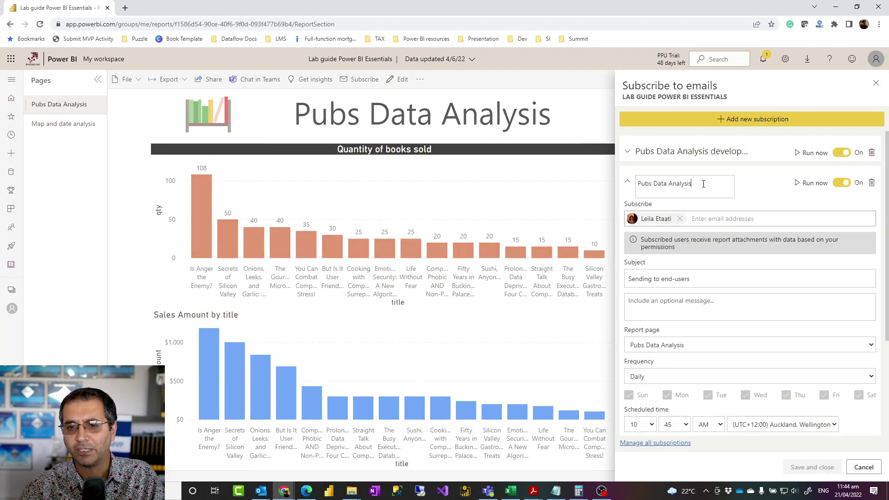
{"action": "type", "text": "end"}
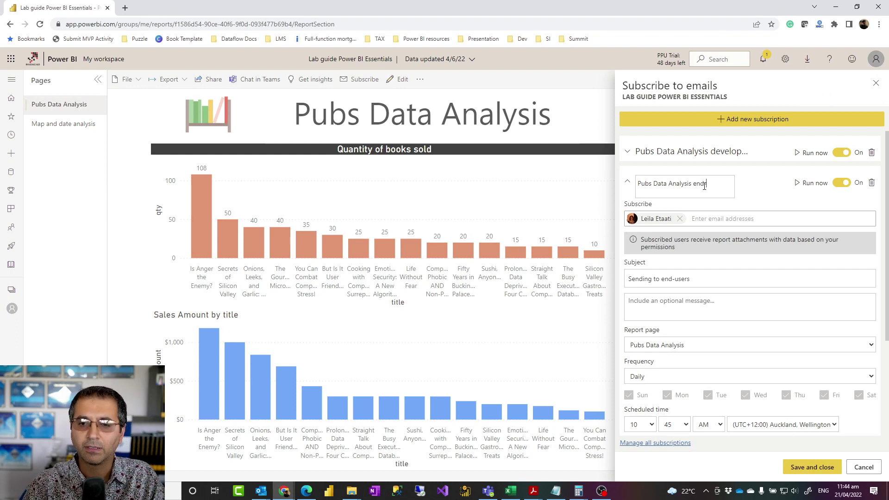
{"action": "type", "text": "-uss"}
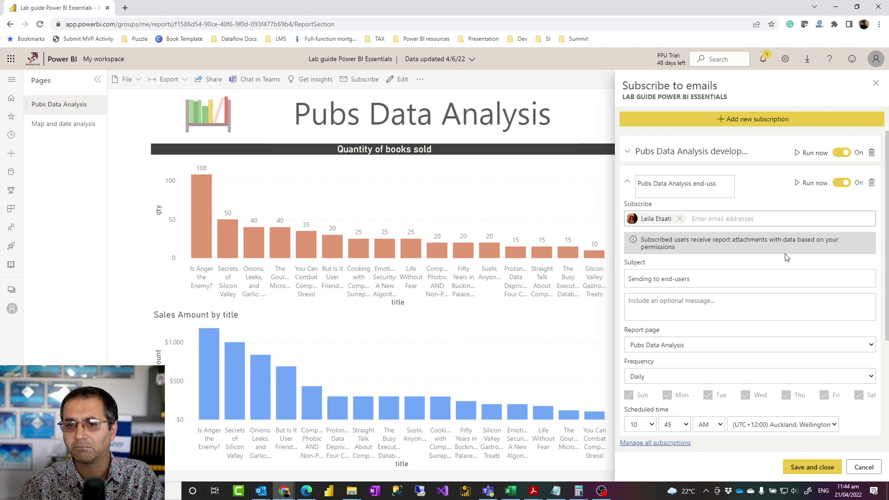
{"action": "left_click", "coordinate": [813, 467]}
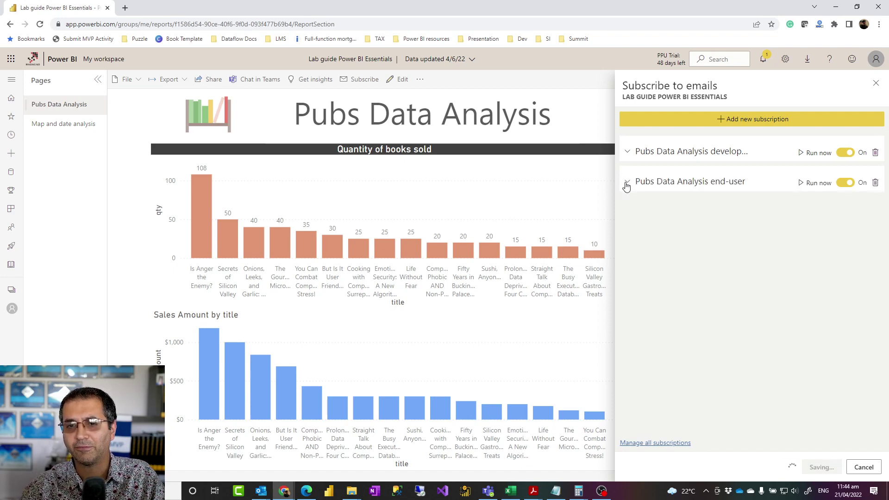
{"action": "left_click", "coordinate": [352, 80]}
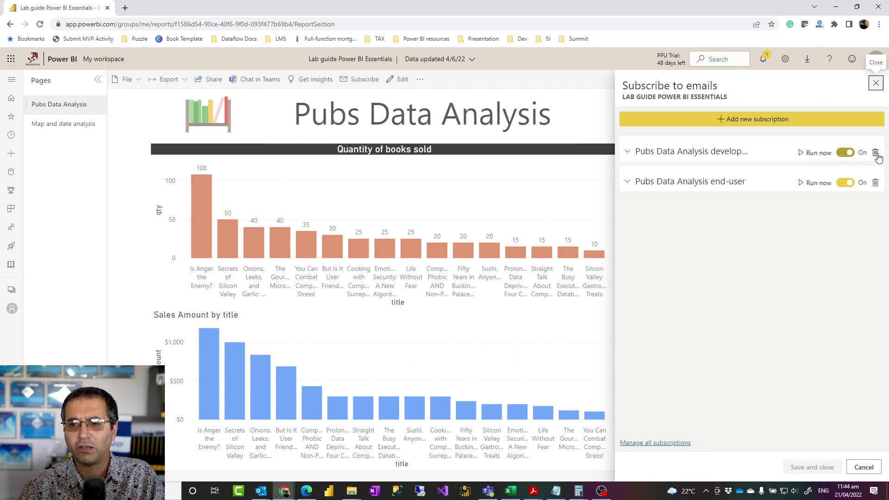
Step: Turn the end-user subscription Off, check the developers subscription's settings, and save
{"action": "left_click", "coordinate": [845, 182]}
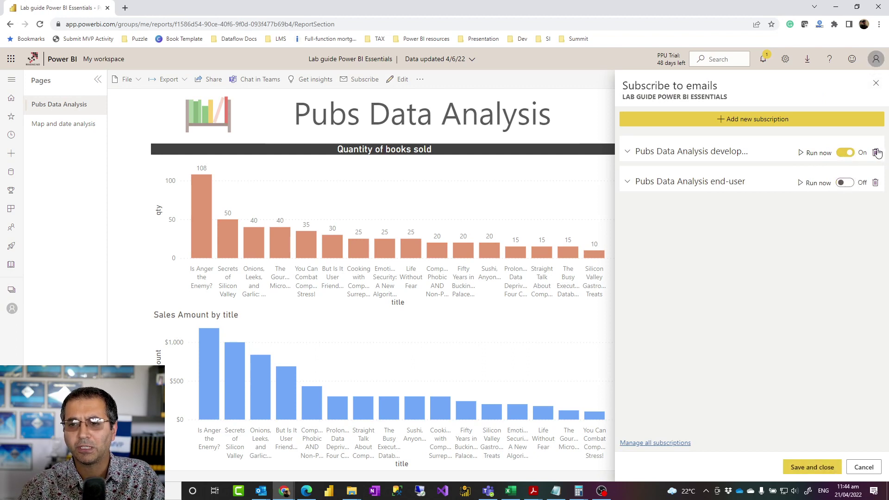
{"action": "left_click", "coordinate": [629, 154]}
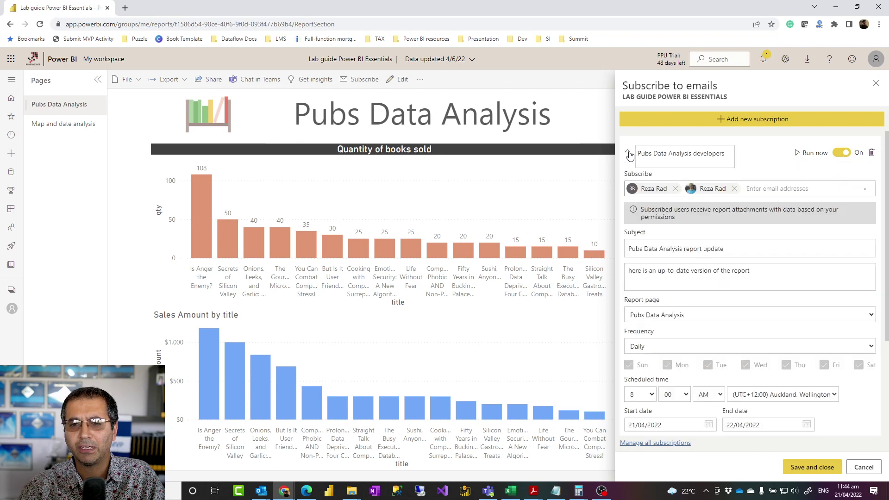
{"action": "scroll", "coordinate": [648, 324], "scroll_direction": "down", "scroll_amount": 3}
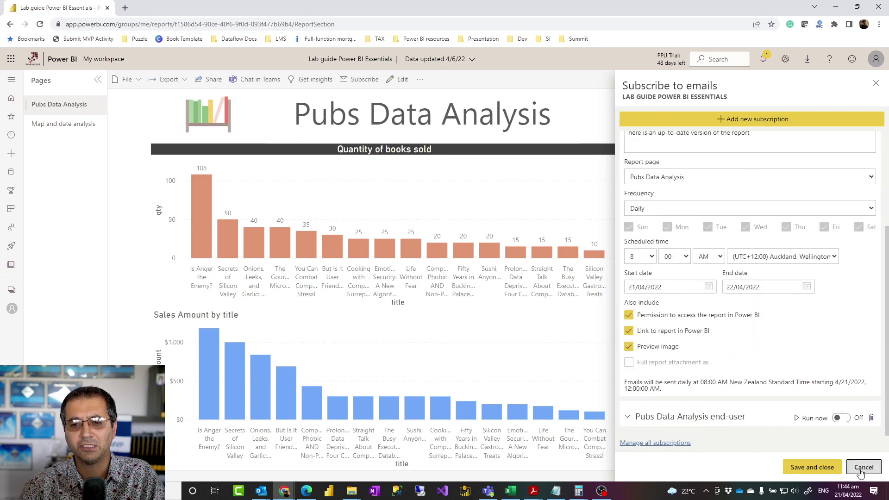
{"action": "left_click", "coordinate": [820, 469]}
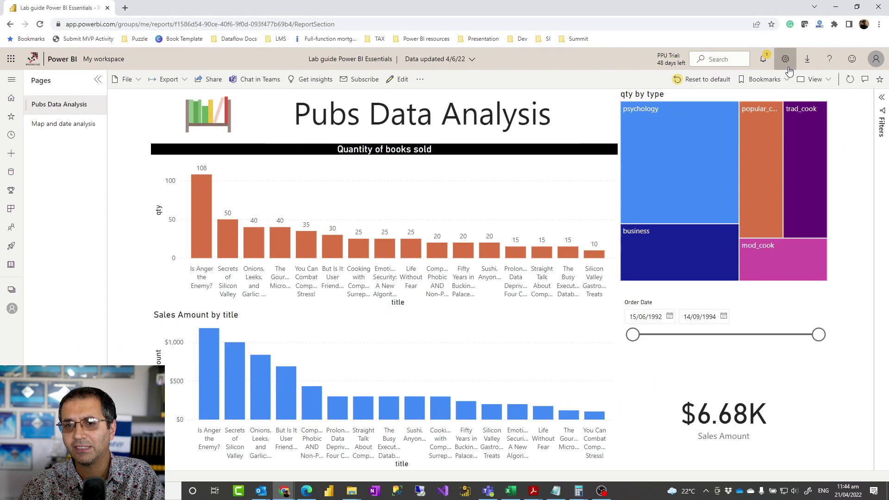
Step: Open Settings and its Subscriptions tab listing both Pubs Data Analysis subscriptions
{"action": "left_click", "coordinate": [776, 57]}
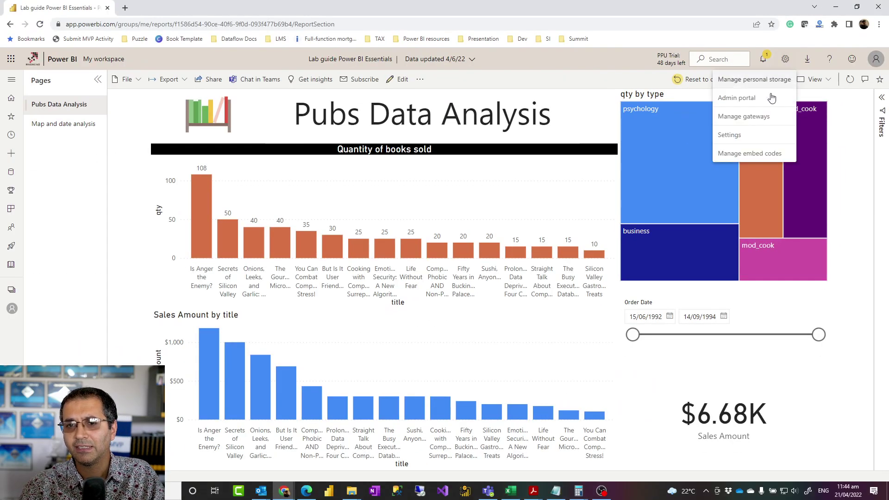
{"action": "left_click", "coordinate": [739, 134]}
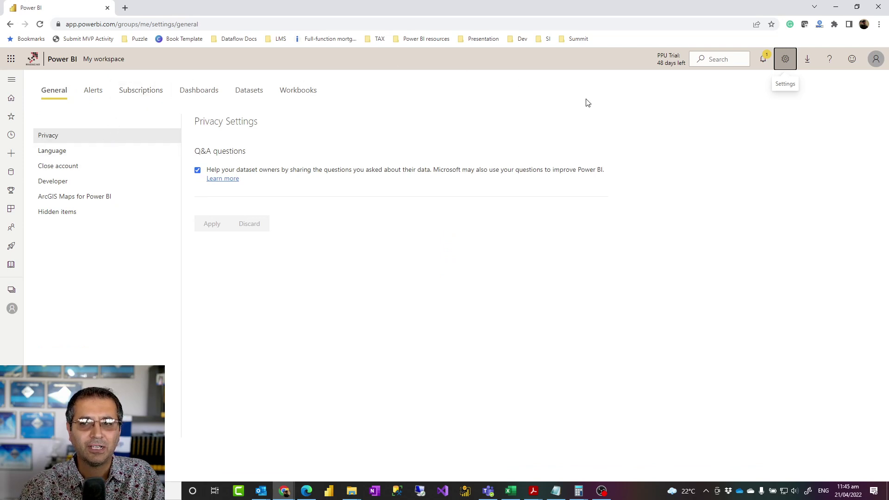
{"action": "left_click", "coordinate": [139, 93]}
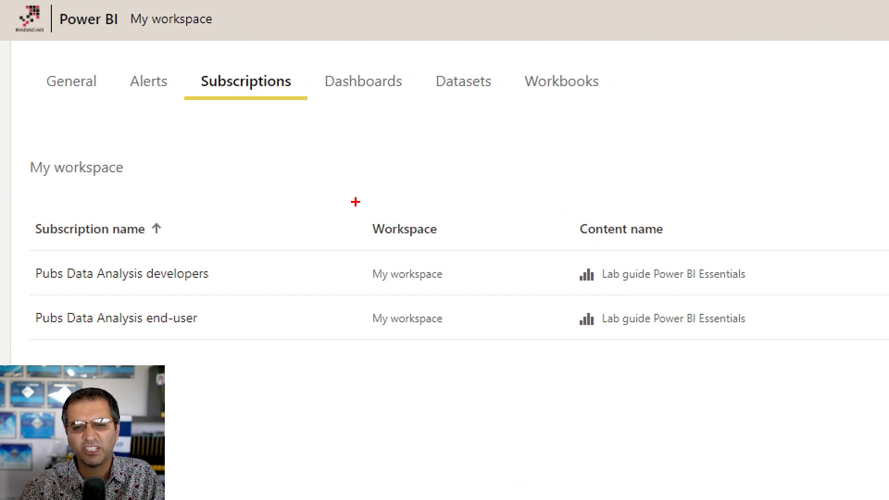
{"action": "mouse_move", "coordinate": [355, 201]}
{"action": "left_mouse_down"}
{"action": "mouse_move", "coordinate": [669, 397]}
{"action": "mouse_move", "coordinate": [821, 453]}
{"action": "mouse_move", "coordinate": [833, 472]}
{"action": "left_mouse_up"}
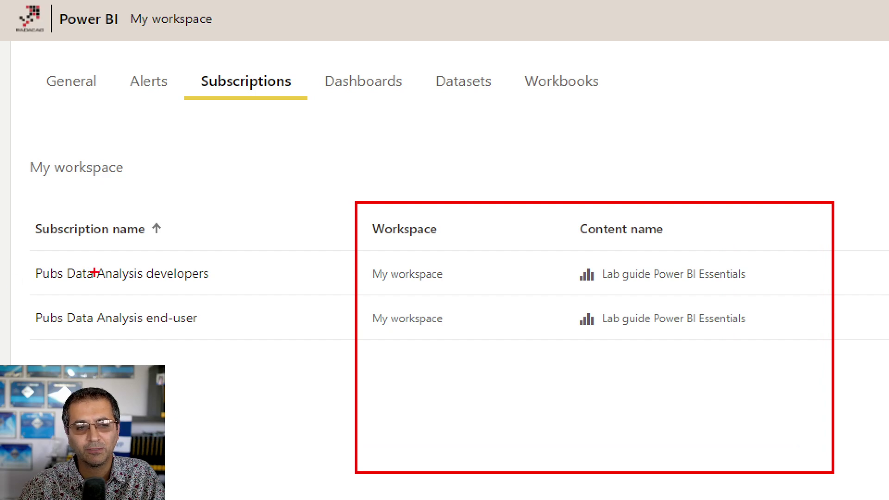
{"action": "key", "text": "Escape"}
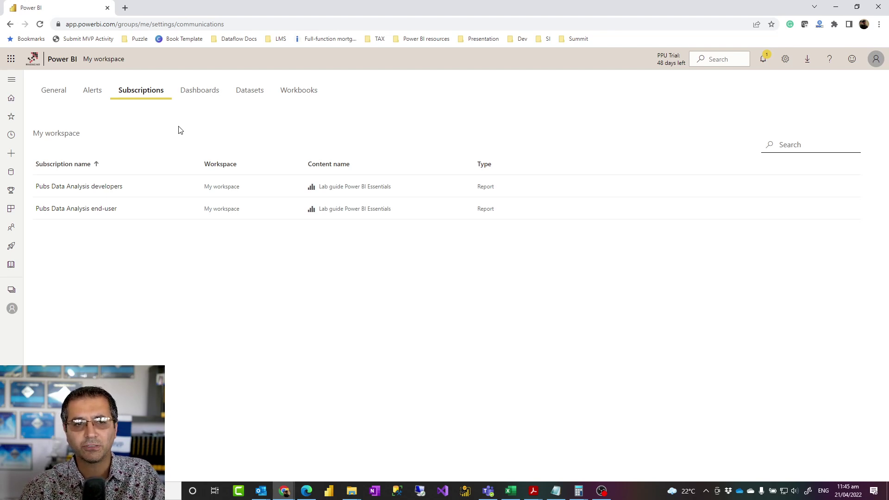
Step: Bring the Edge window showing the new v2 sample workspace's content list over Chrome
{"action": "left_click", "coordinate": [12, 313]}
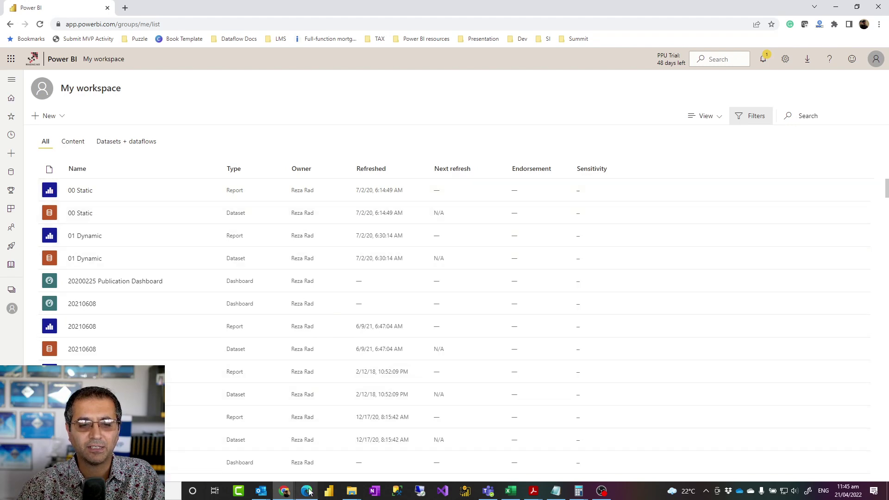
{"action": "left_click", "coordinate": [307, 491]}
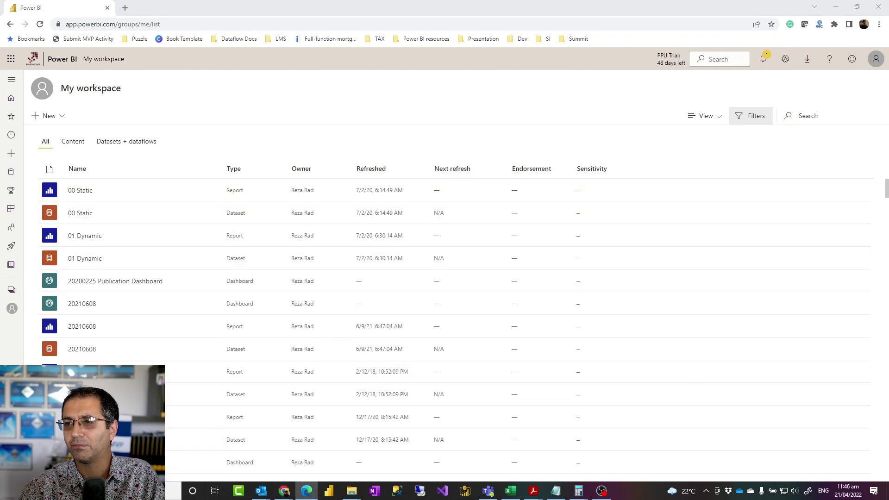
{"action": "left_click_drag", "start_coordinate": [374, 55], "coordinate": [297, 48]}
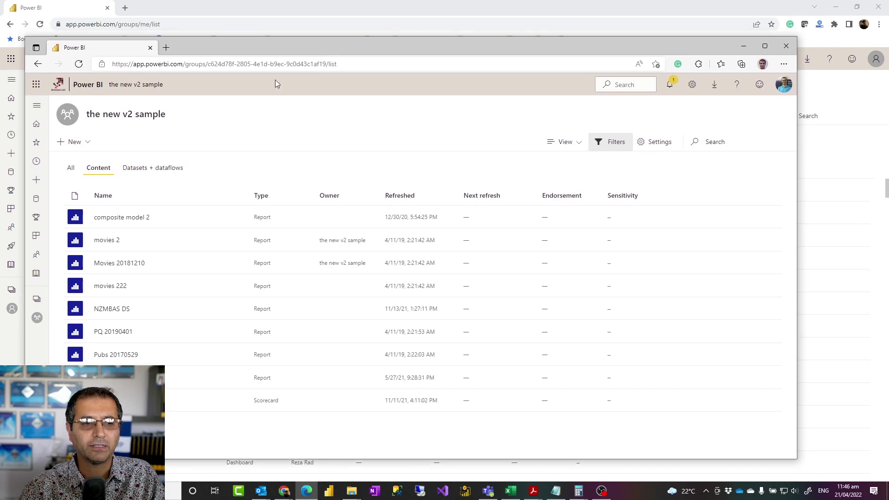
Step: From Apps, open the new v2 sample app's movies 2 report and its email subscriptions
{"action": "left_click", "coordinate": [35, 241]}
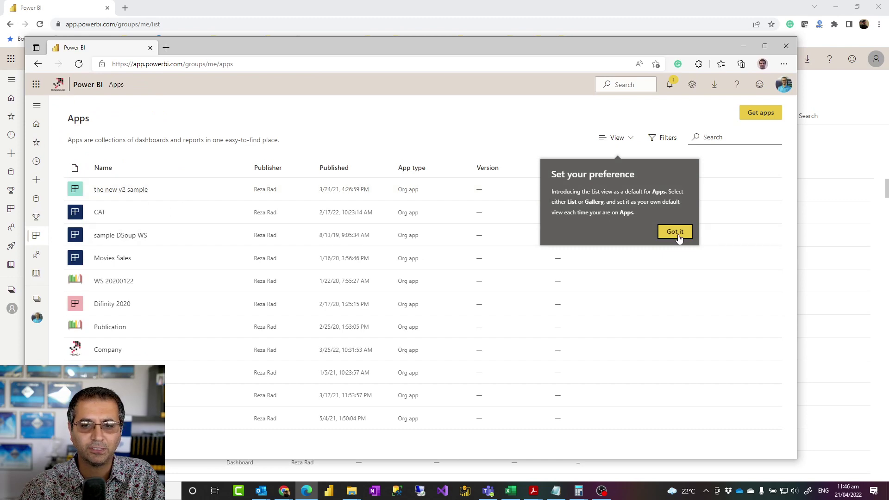
{"action": "left_click", "coordinate": [675, 233]}
{"action": "left_click", "coordinate": [109, 190]}
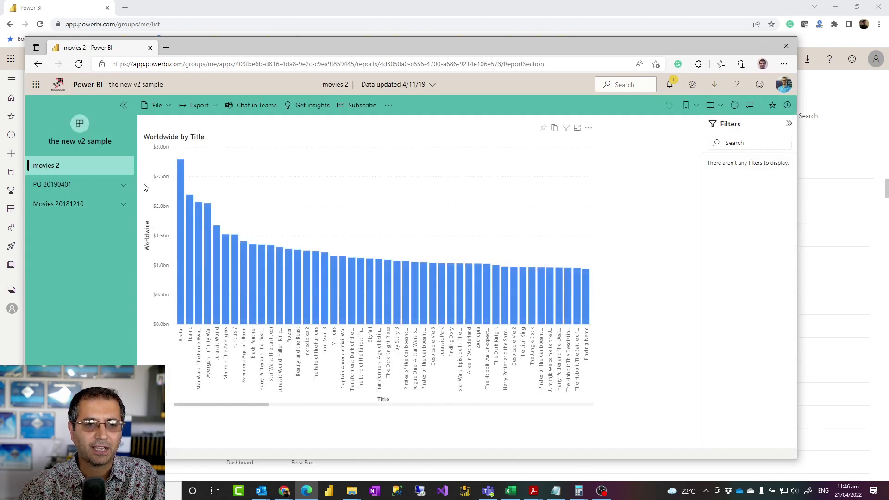
{"action": "left_click", "coordinate": [360, 109]}
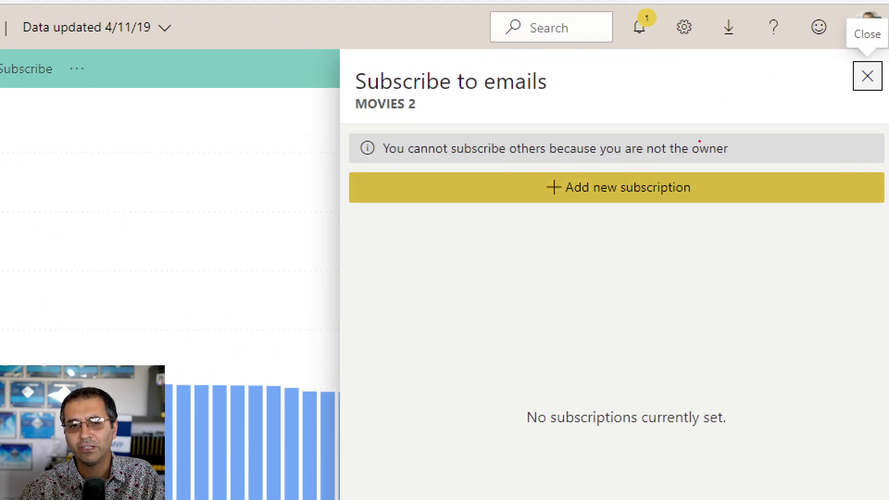
{"action": "mouse_move", "coordinate": [349, 131]}
{"action": "left_mouse_down"}
{"action": "mouse_move", "coordinate": [388, 146]}
{"action": "mouse_move", "coordinate": [683, 169]}
{"action": "mouse_move", "coordinate": [750, 165]}
{"action": "left_mouse_up"}
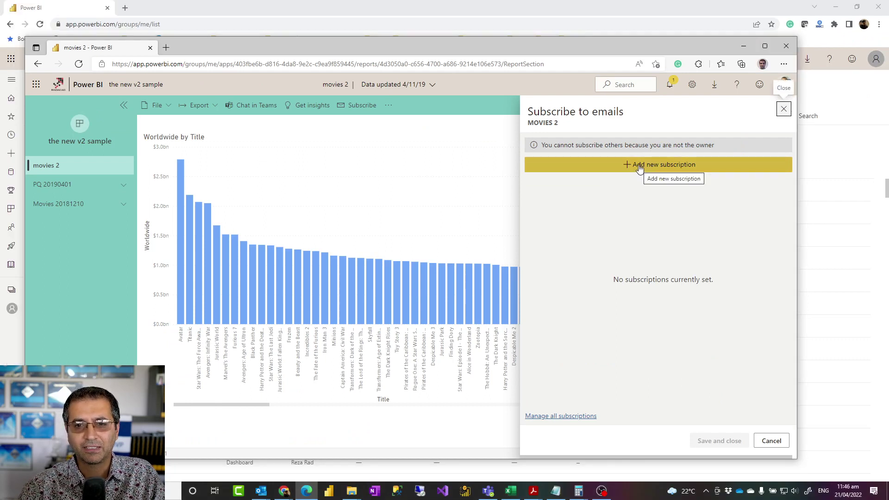
Step: Start a new movies 2 subscription, review its form fields, then return to Home
{"action": "left_click", "coordinate": [640, 165]}
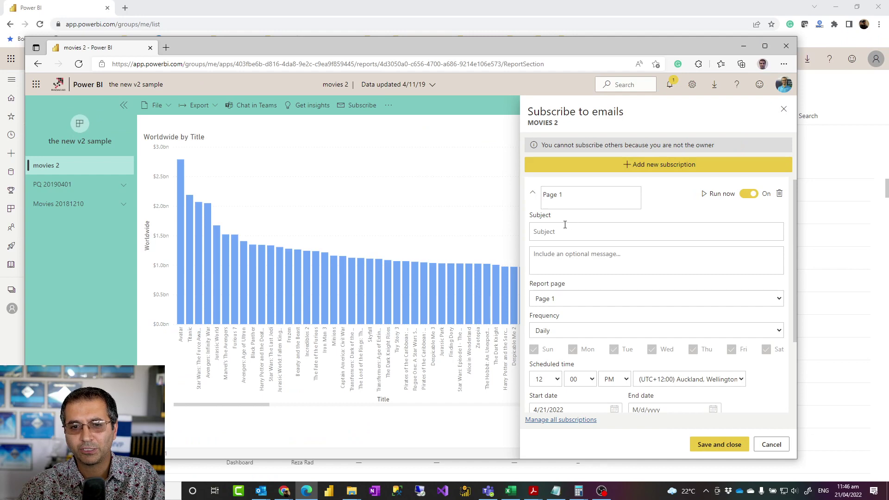
{"action": "scroll", "coordinate": [561, 226], "scroll_direction": "down", "scroll_amount": 1}
{"action": "scroll", "coordinate": [592, 225], "scroll_direction": "up", "scroll_amount": 1}
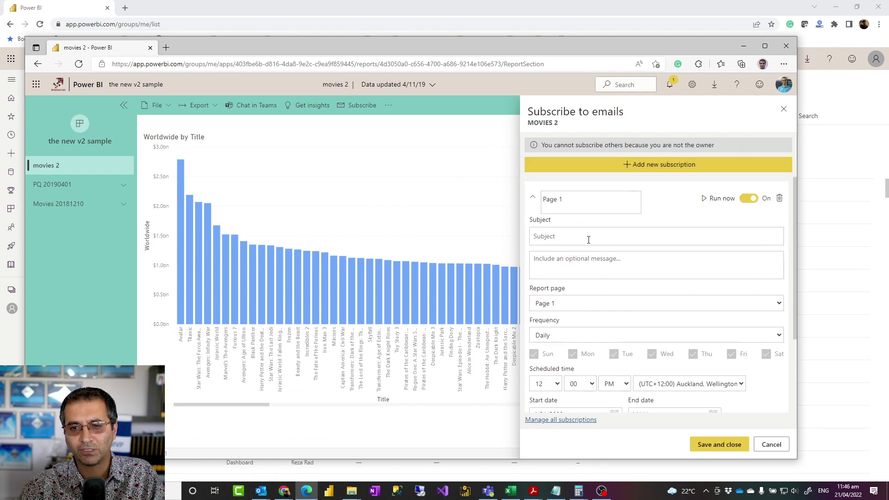
{"action": "scroll", "coordinate": [598, 251], "scroll_direction": "down", "scroll_amount": 1}
{"action": "scroll", "coordinate": [588, 251], "scroll_direction": "up", "scroll_amount": 1}
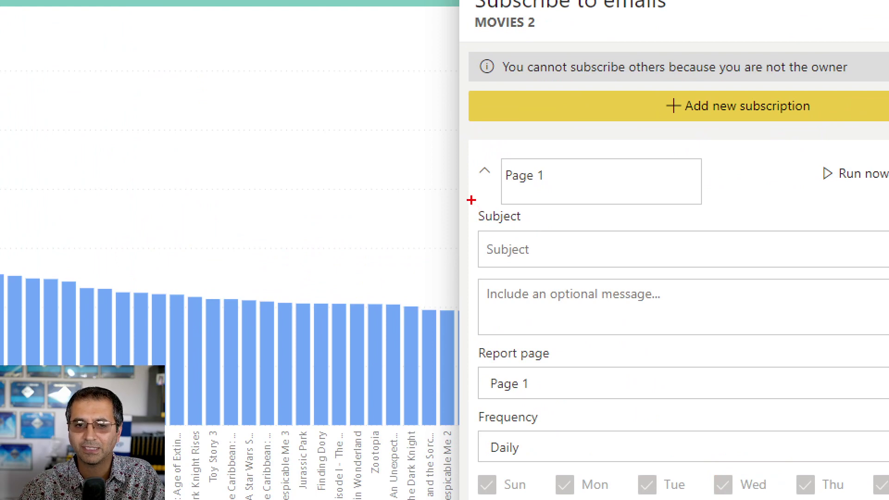
{"action": "left_click_drag", "start_coordinate": [471, 200], "coordinate": [682, 211]}
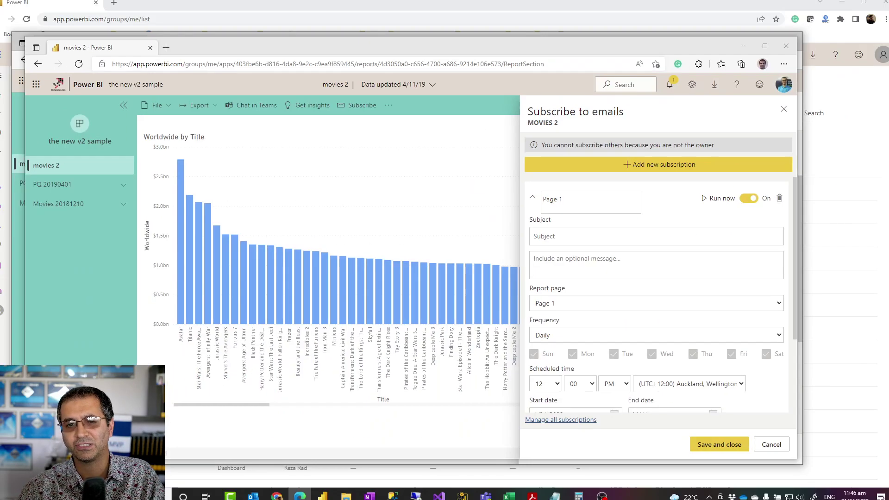
{"action": "scroll", "coordinate": [600, 240], "scroll_direction": "down", "scroll_amount": 2}
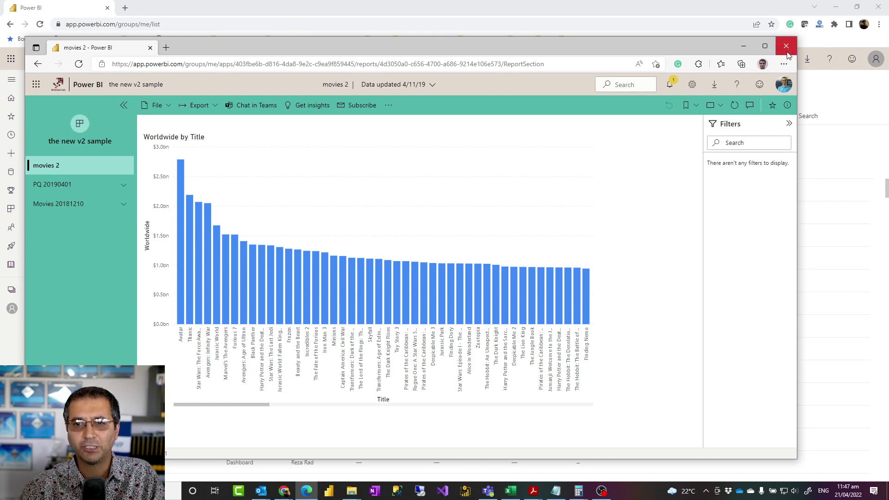
{"action": "left_click", "coordinate": [86, 87]}
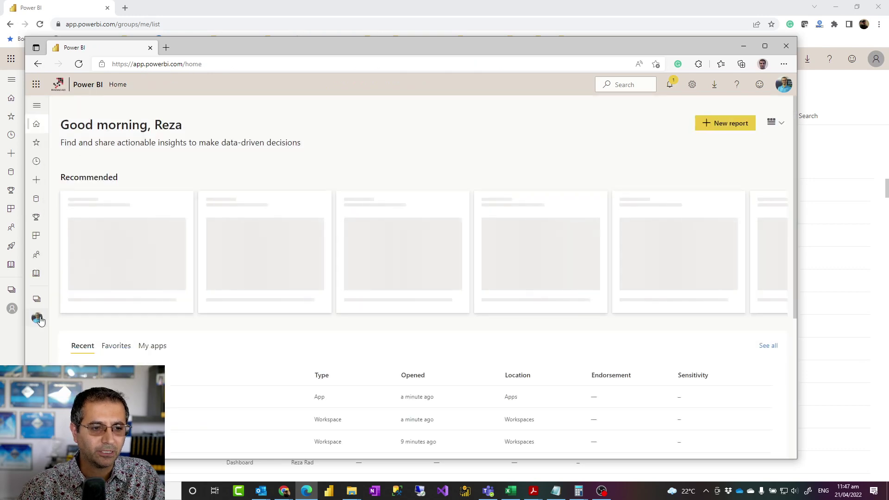
Step: Open the Movies 20181210 report from the new v2 sample workspace
{"action": "left_click", "coordinate": [37, 298]}
{"action": "scroll", "coordinate": [114, 314], "scroll_direction": "down", "scroll_amount": 4}
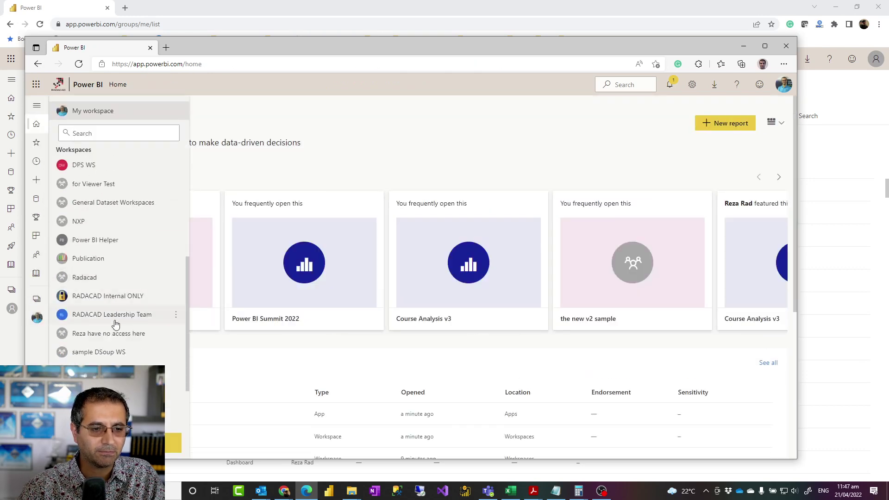
{"action": "scroll", "coordinate": [122, 347], "scroll_direction": "down", "scroll_amount": 2}
{"action": "left_click", "coordinate": [110, 354]}
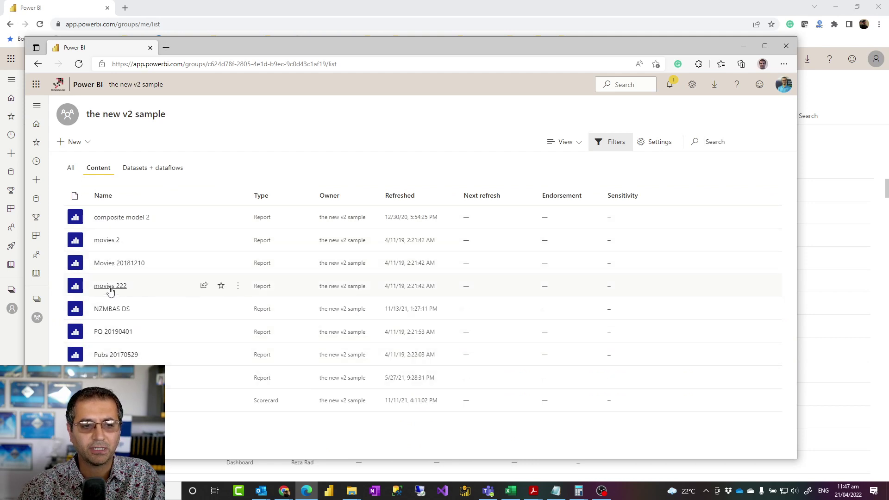
{"action": "left_click", "coordinate": [109, 265]}
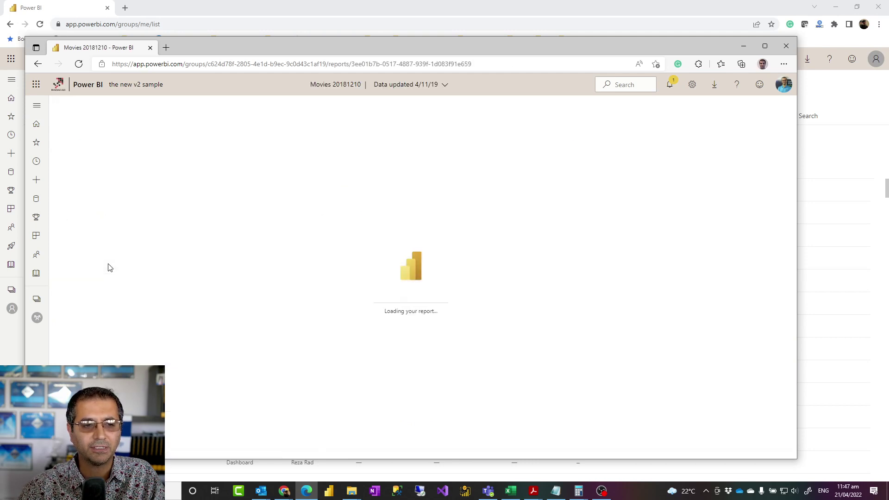
Step: Start a new Movies 20181210 email subscription, then move its window aside to show My workspace
{"action": "left_click", "coordinate": [388, 106]}
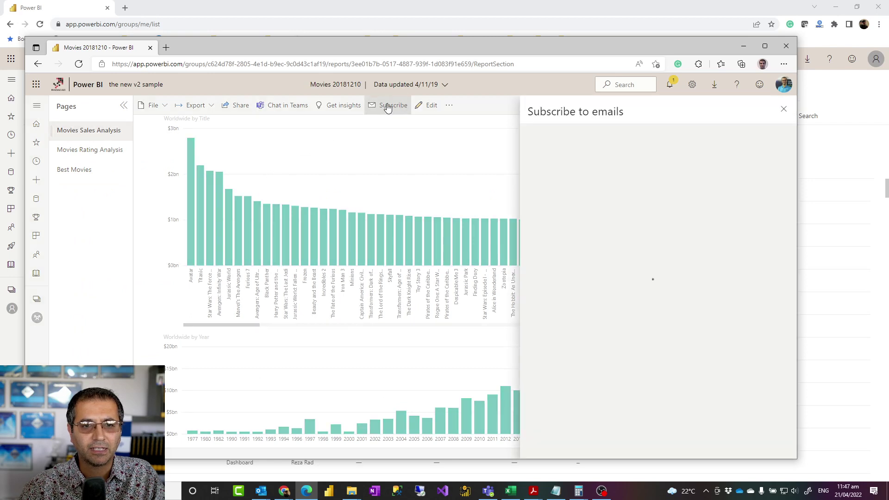
{"action": "left_click", "coordinate": [662, 146]}
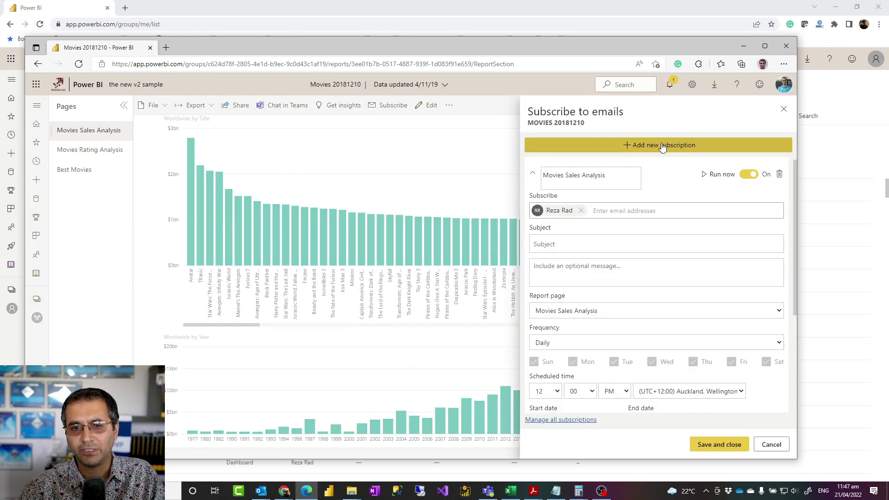
{"action": "scroll", "coordinate": [641, 211], "scroll_direction": "down", "scroll_amount": 3}
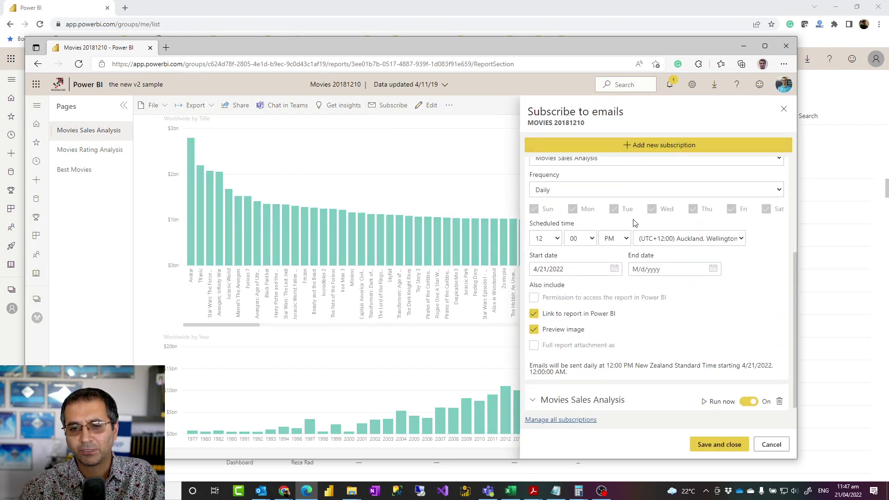
{"action": "scroll", "coordinate": [635, 223], "scroll_direction": "up", "scroll_amount": 3}
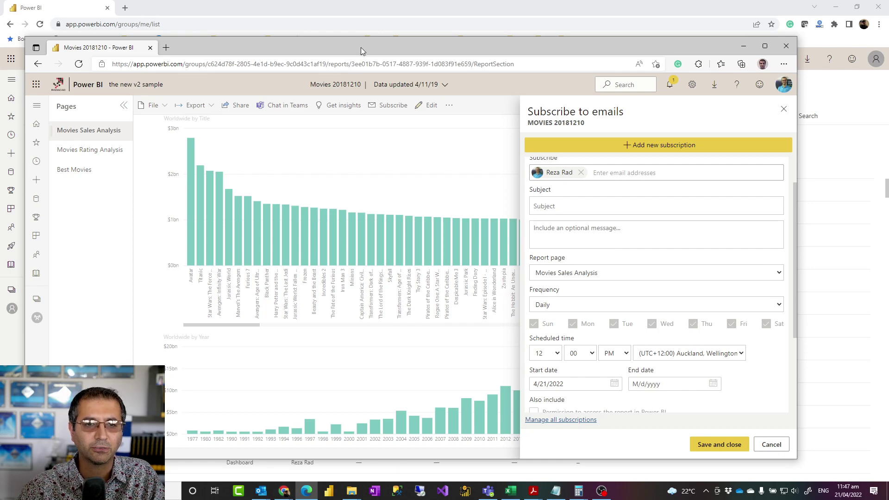
{"action": "left_click_drag", "start_coordinate": [359, 43], "coordinate": [888, 63]}
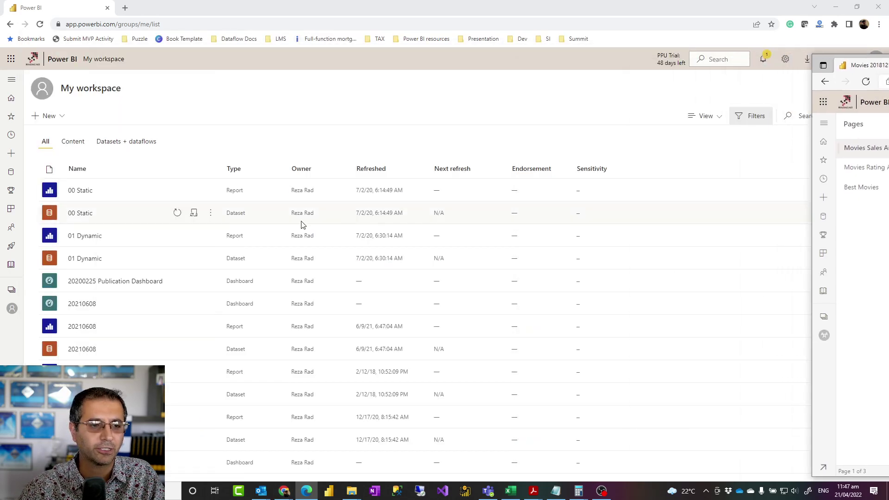
Step: In the other window, open the new v2 sample workspace's access list
{"action": "left_click", "coordinate": [11, 290]}
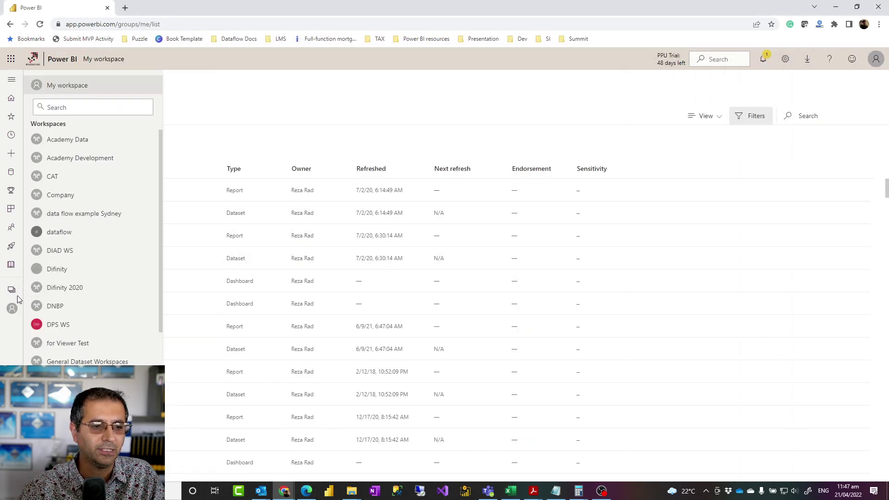
{"action": "scroll", "coordinate": [100, 276], "scroll_direction": "down", "scroll_amount": 4}
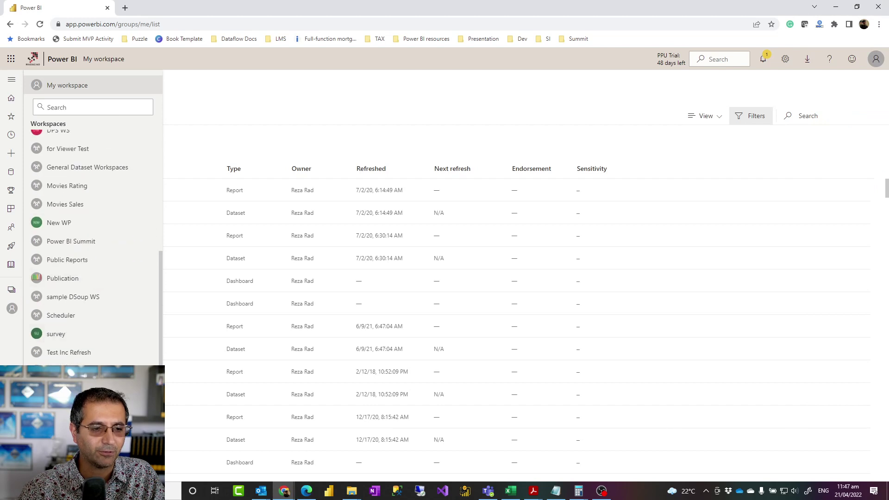
{"action": "left_click", "coordinate": [65, 371]}
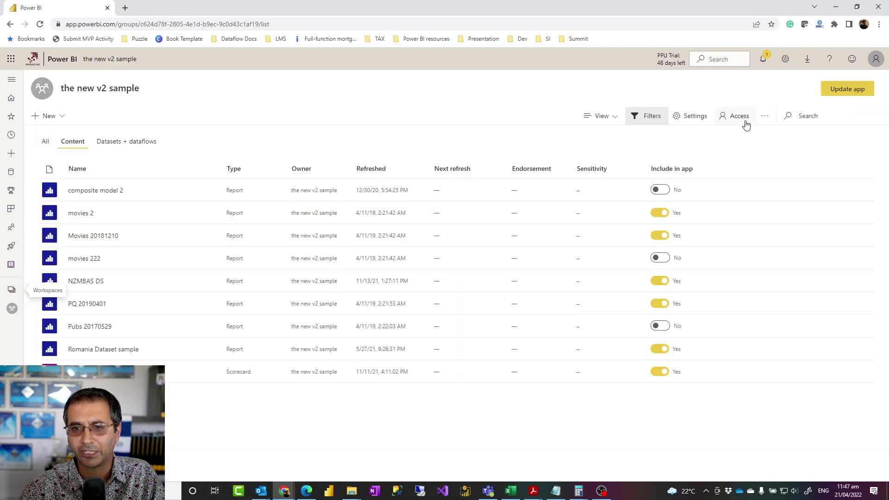
{"action": "left_click", "coordinate": [739, 117]}
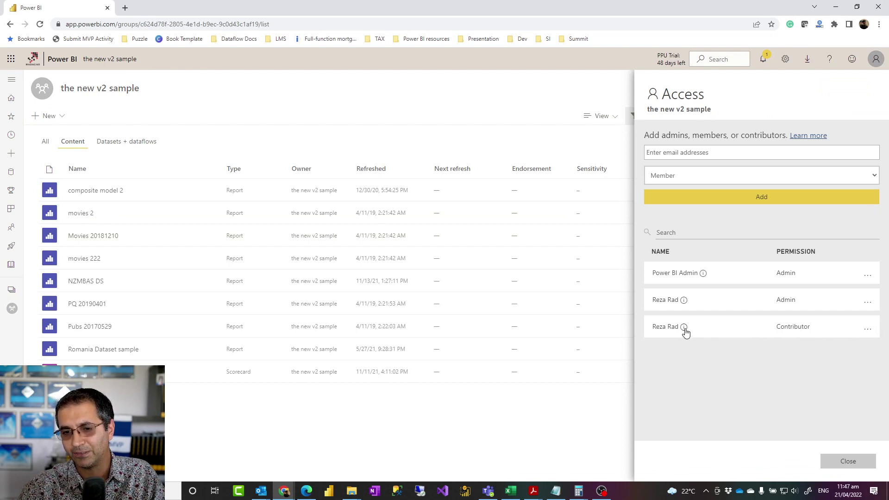
Step: Switch back to the Movies 20181210 subscription window and shift it left
{"action": "mouse_move", "coordinate": [684, 329]}
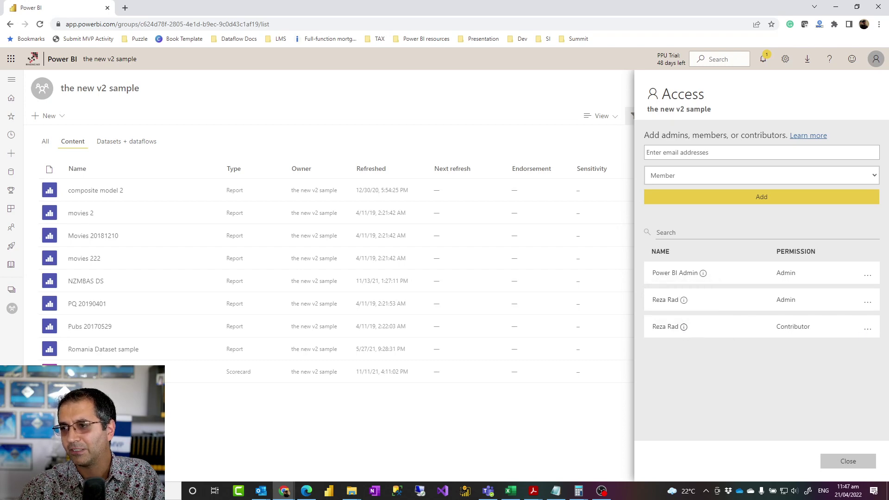
{"action": "key", "text": "alt+Tab"}
{"action": "left_click_drag", "start_coordinate": [750, 29], "coordinate": [634, 38]}
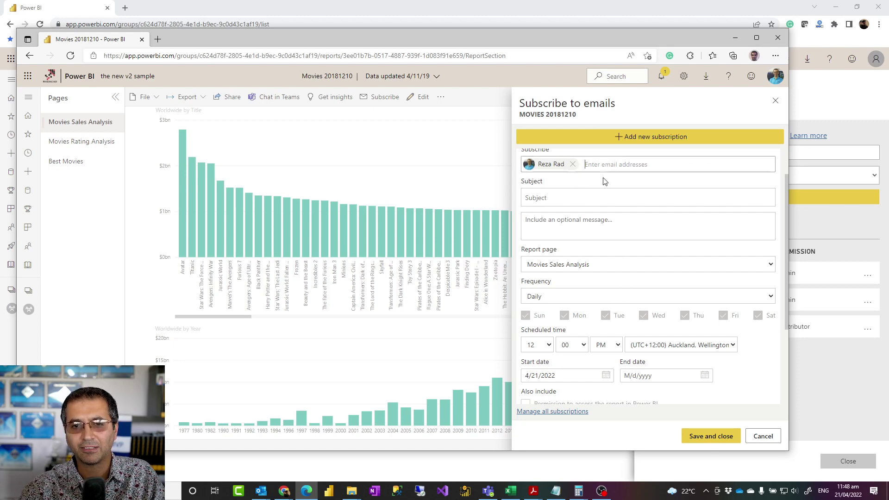
Step: Scroll through the Movies Sales Analysis subscription form, select the recipient field, then return to the access-list window
{"action": "scroll", "coordinate": [588, 180], "scroll_direction": "down", "scroll_amount": 3}
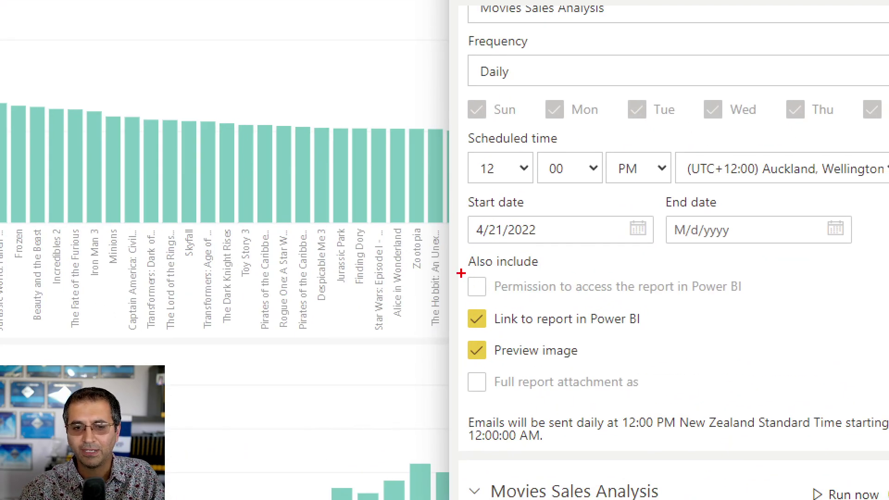
{"action": "mouse_move", "coordinate": [458, 272]}
{"action": "left_mouse_down"}
{"action": "mouse_move", "coordinate": [641, 303]}
{"action": "mouse_move", "coordinate": [785, 303]}
{"action": "left_mouse_up"}
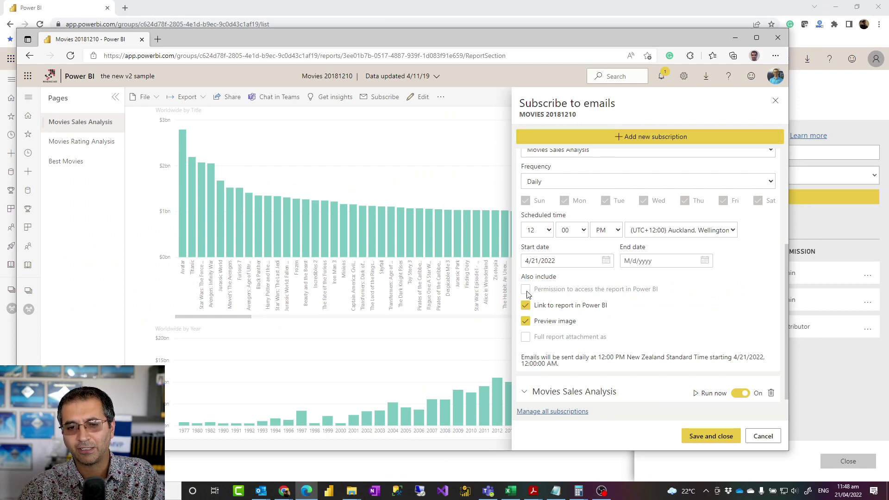
{"action": "scroll", "coordinate": [573, 336], "scroll_direction": "up", "scroll_amount": 4}
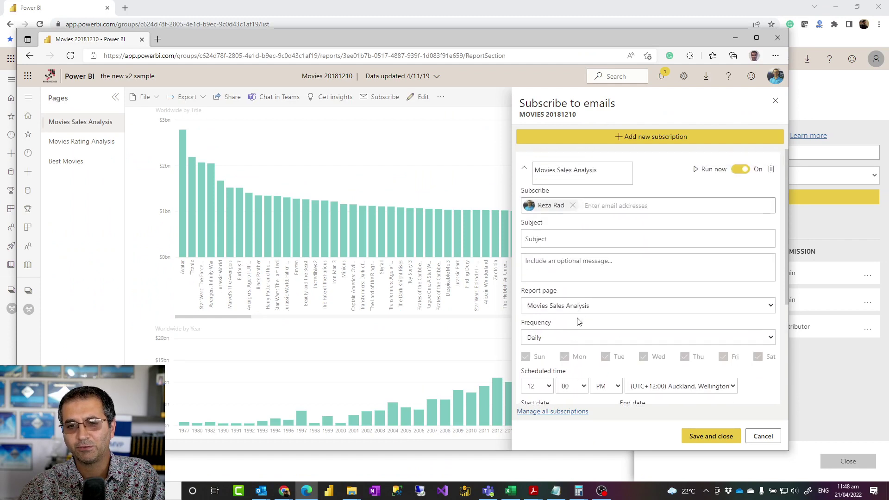
{"action": "left_click", "coordinate": [587, 207]}
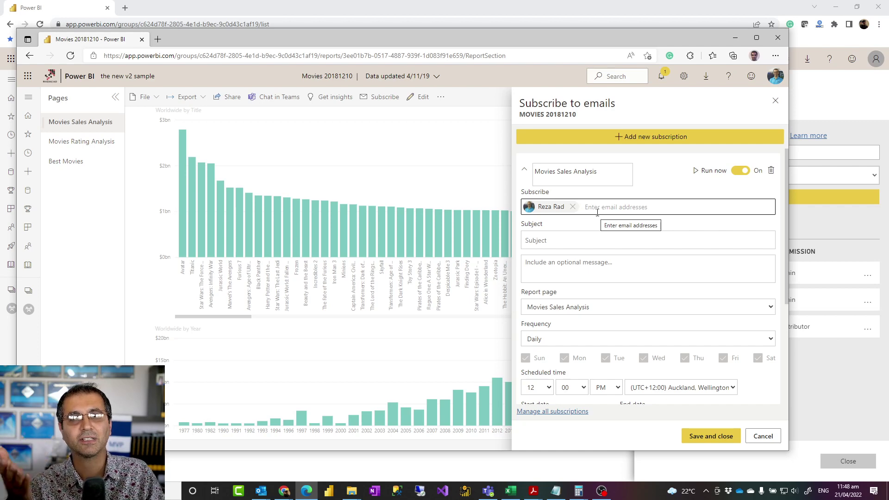
{"action": "scroll", "coordinate": [596, 212], "scroll_direction": "down", "scroll_amount": 3}
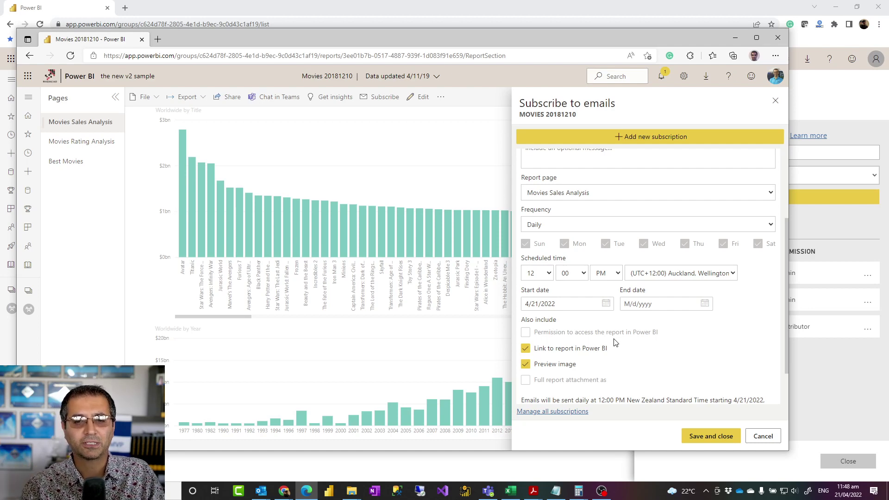
{"action": "scroll", "coordinate": [604, 343], "scroll_direction": "up", "scroll_amount": 3}
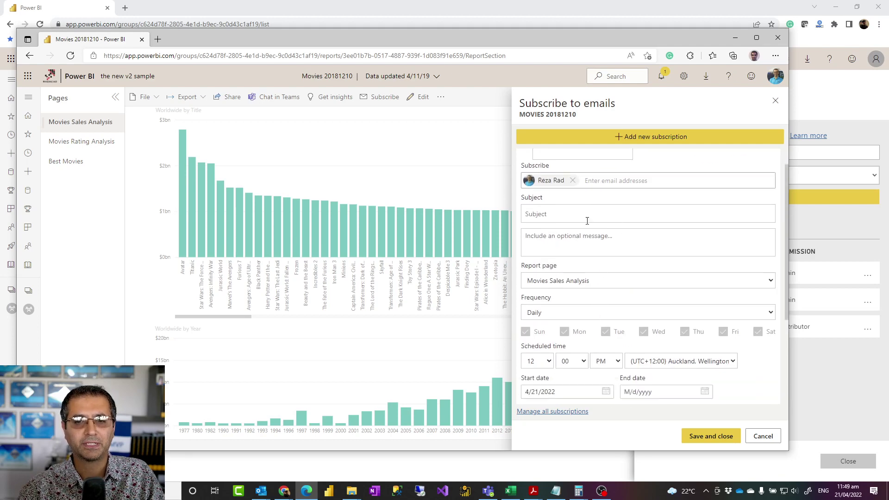
{"action": "scroll", "coordinate": [602, 241], "scroll_direction": "down", "scroll_amount": 4}
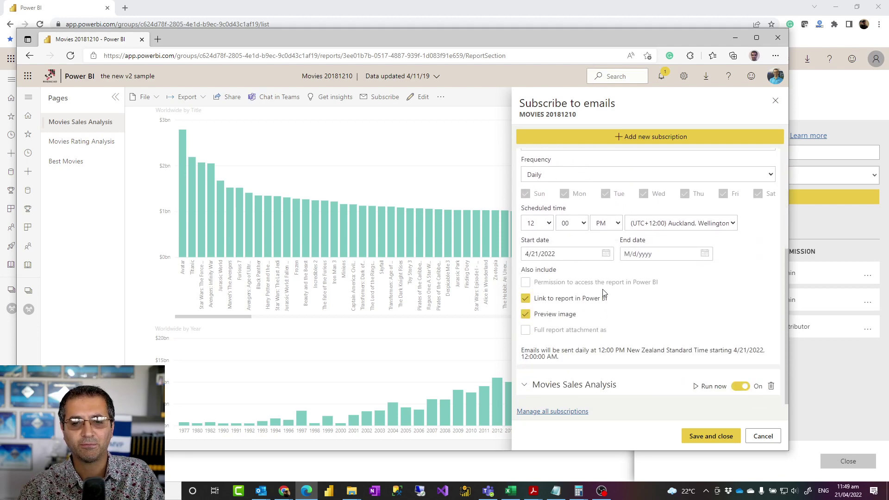
{"action": "scroll", "coordinate": [612, 296], "scroll_direction": "up", "scroll_amount": 4}
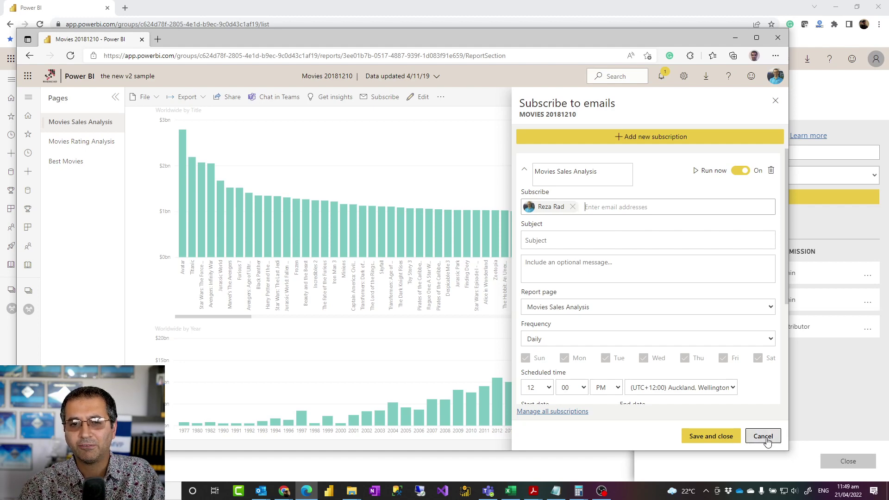
{"action": "left_click", "coordinate": [551, 10]}
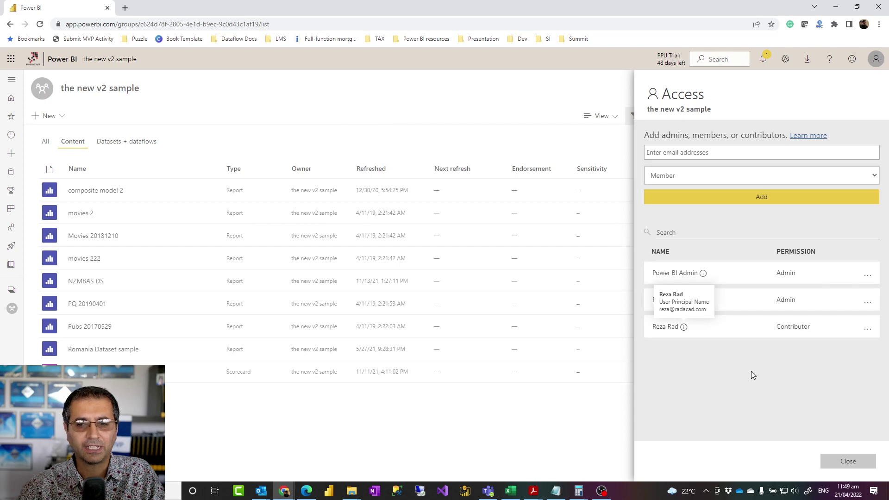
Step: Dismiss the access panel of the new v2 sample workspace and bring up its gear menu
{"action": "left_click", "coordinate": [851, 462]}
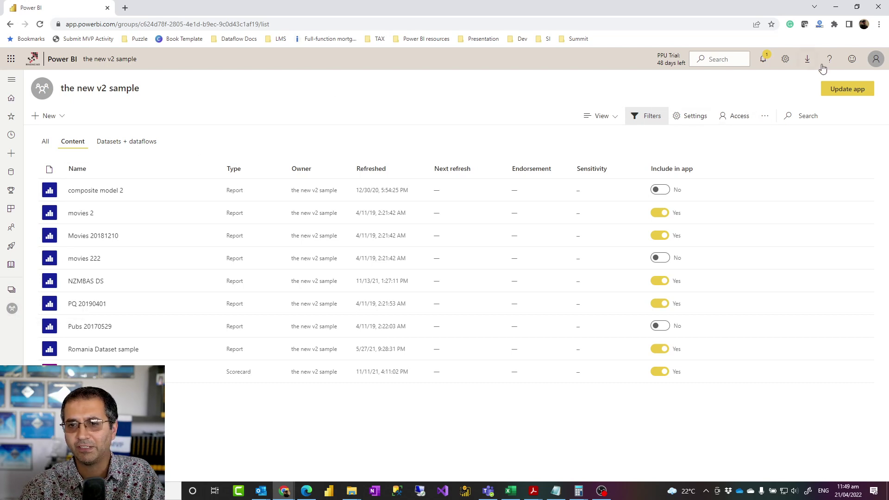
{"action": "left_click", "coordinate": [785, 59]}
Step: In new v2 sample's Subscriptions settings, edit the Movies Sales Analysis subscription for Movies 20181210
{"action": "left_click", "coordinate": [745, 136]}
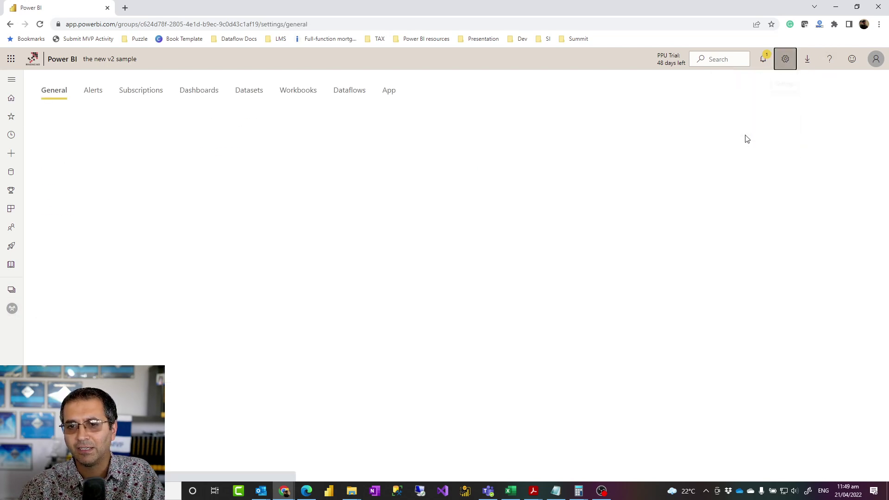
{"action": "left_click", "coordinate": [134, 93]}
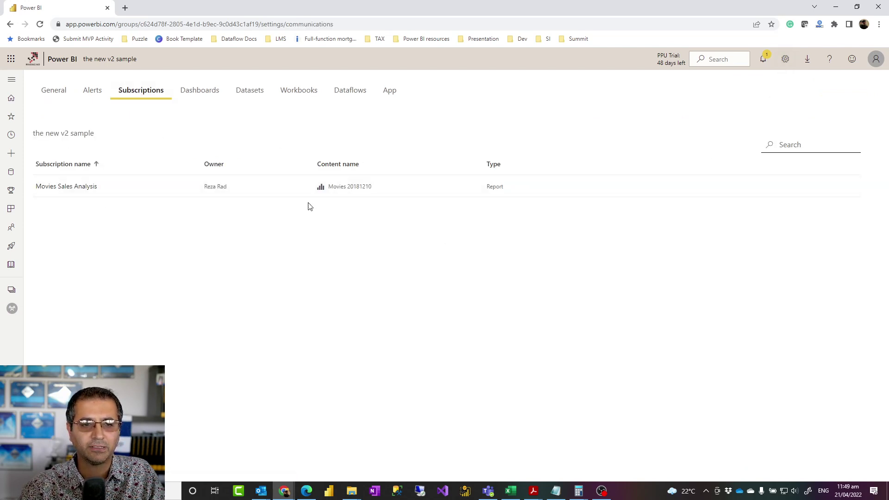
{"action": "mouse_move", "coordinate": [256, 190]}
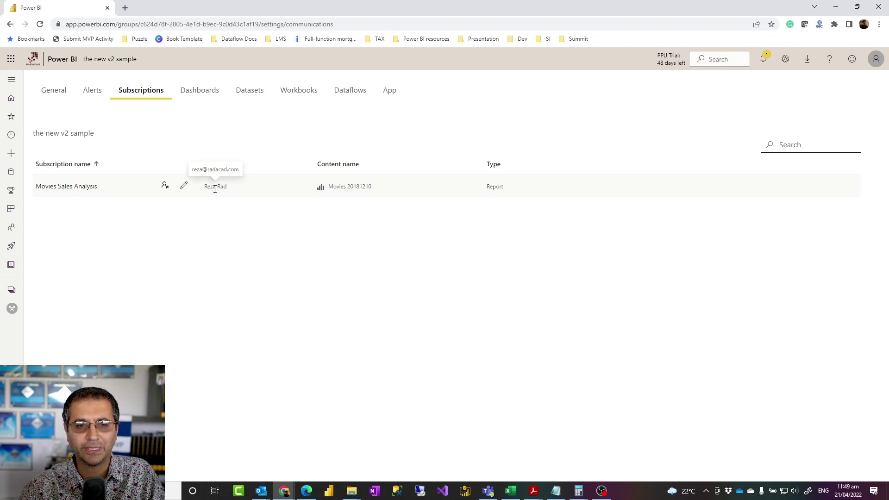
{"action": "left_click", "coordinate": [183, 186]}
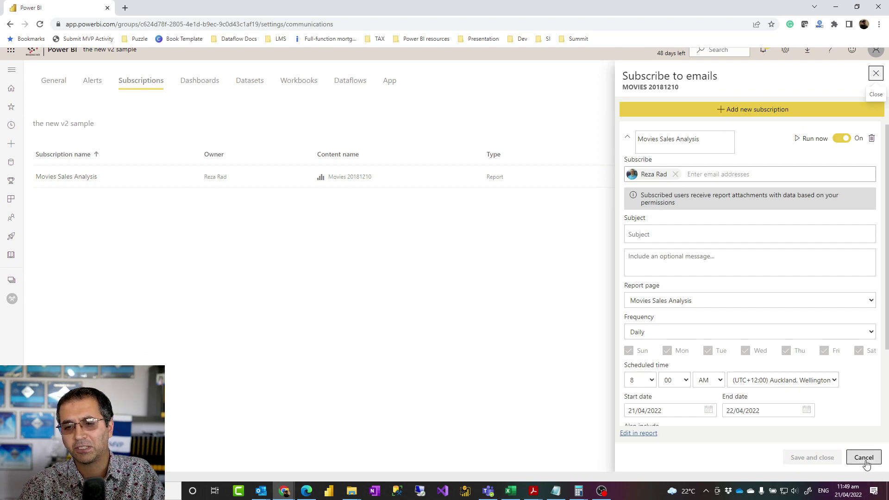
Step: Check the daily 8:00 AM schedule and Also include options, then cancel without saving
{"action": "scroll", "coordinate": [815, 411], "scroll_direction": "down", "scroll_amount": 3}
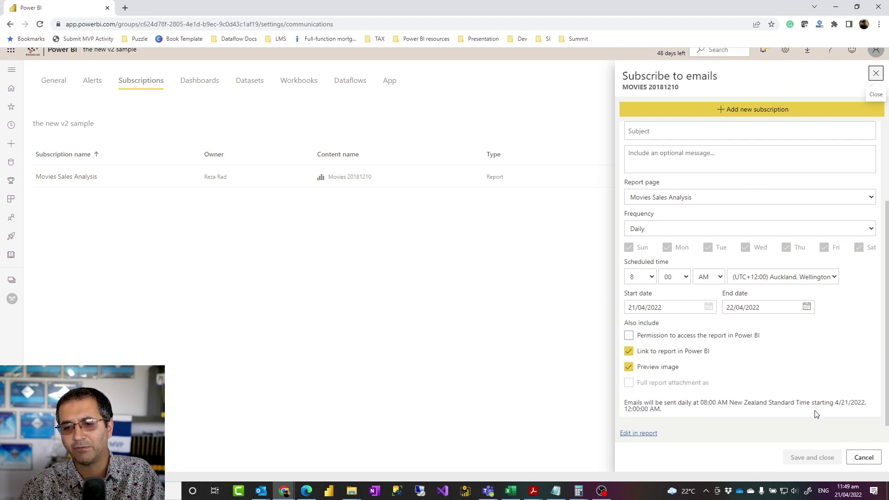
{"action": "left_click", "coordinate": [864, 457]}
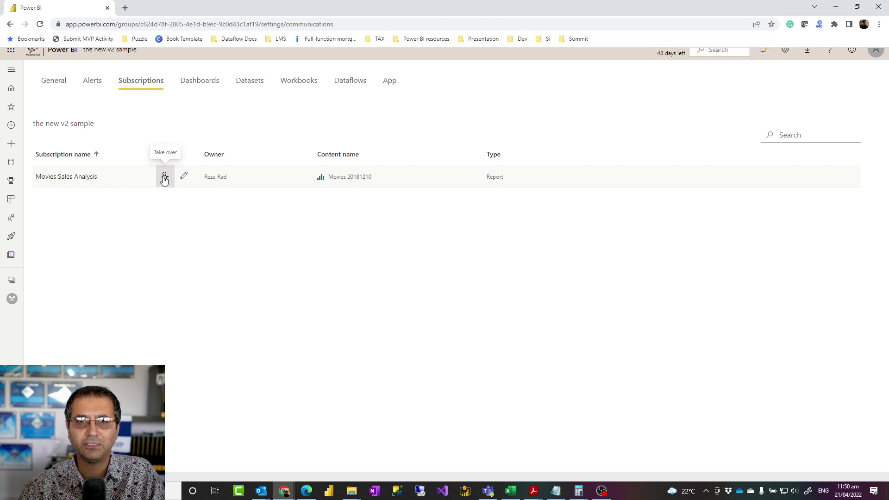
{"action": "left_click", "coordinate": [164, 178]}
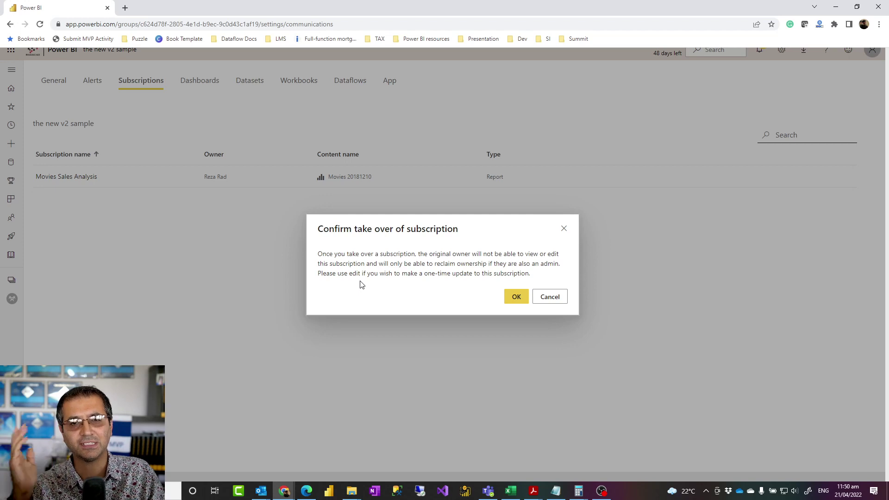
{"action": "left_click", "coordinate": [554, 299]}
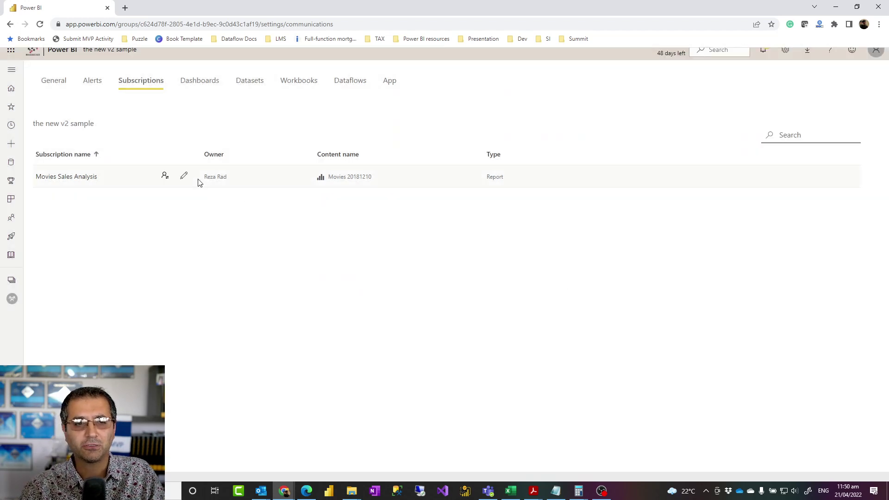